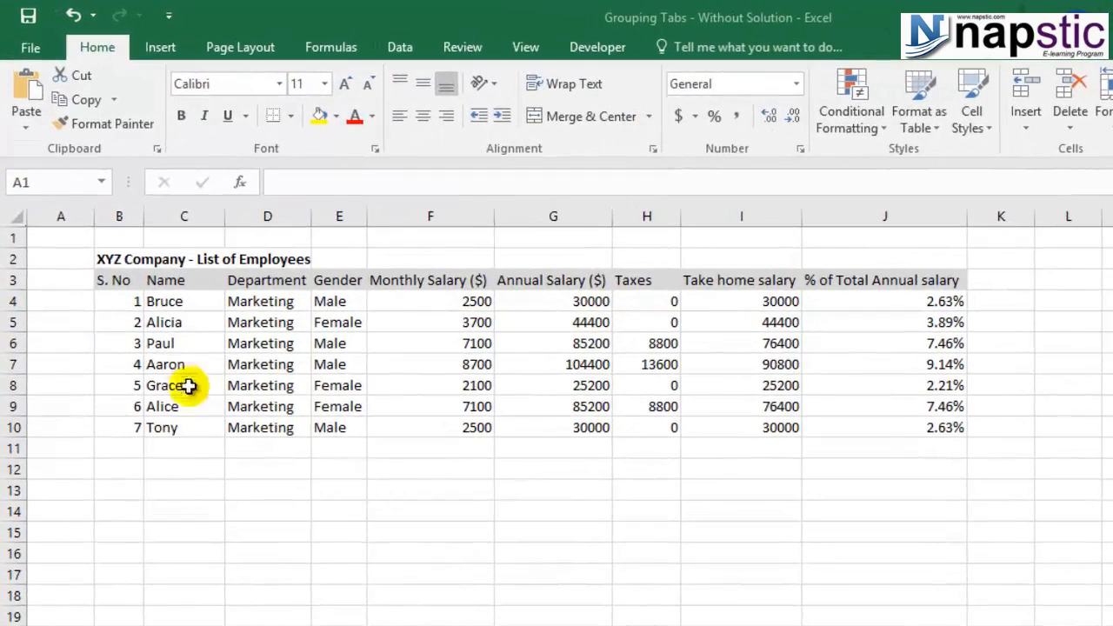
- Examine the employee list on the Marketing sheet: its title, the name, department, gender, salary, tax and percentage columns, and the header rows
left_click(109, 247)
left_click(120, 259)
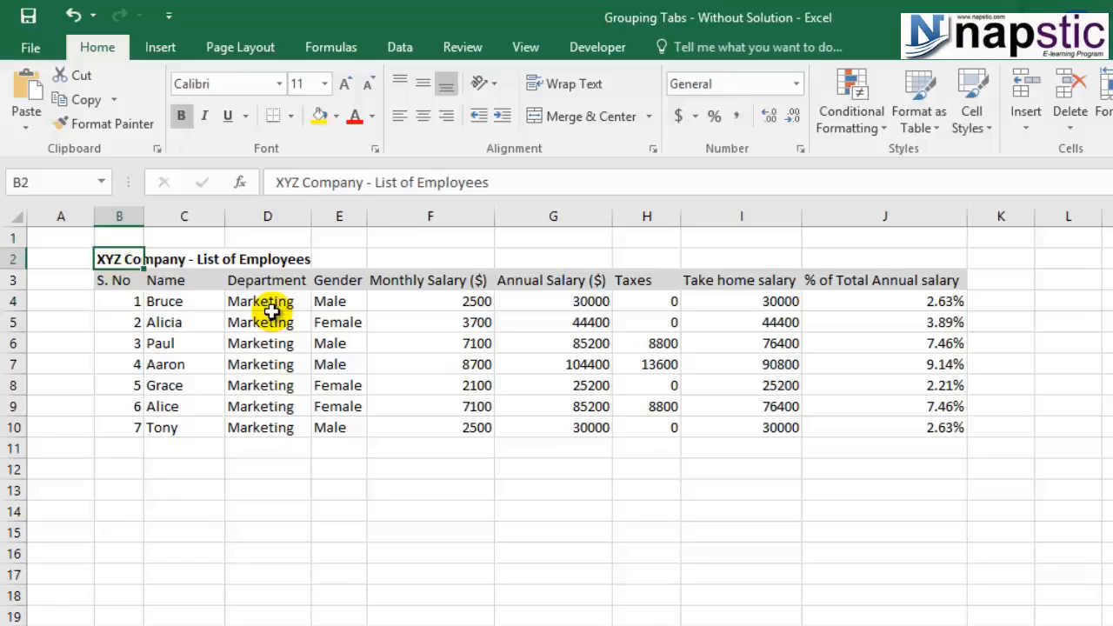
left_click_drag(178, 301, 174, 448)
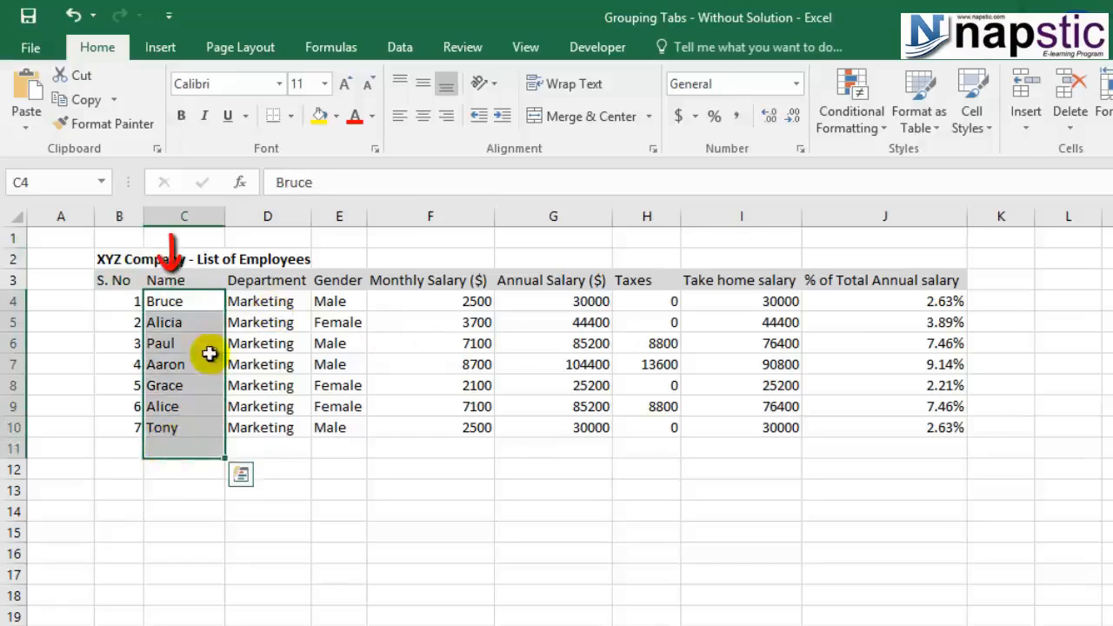
left_click_drag(261, 301, 266, 419)
left_click(323, 304)
left_click(408, 298)
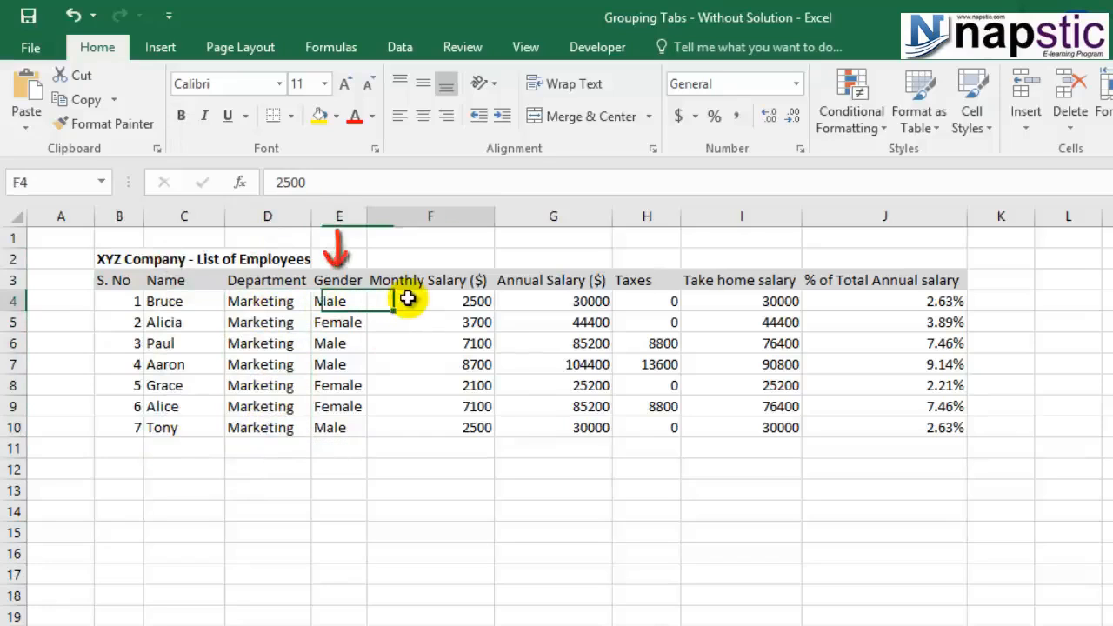
left_click(524, 287)
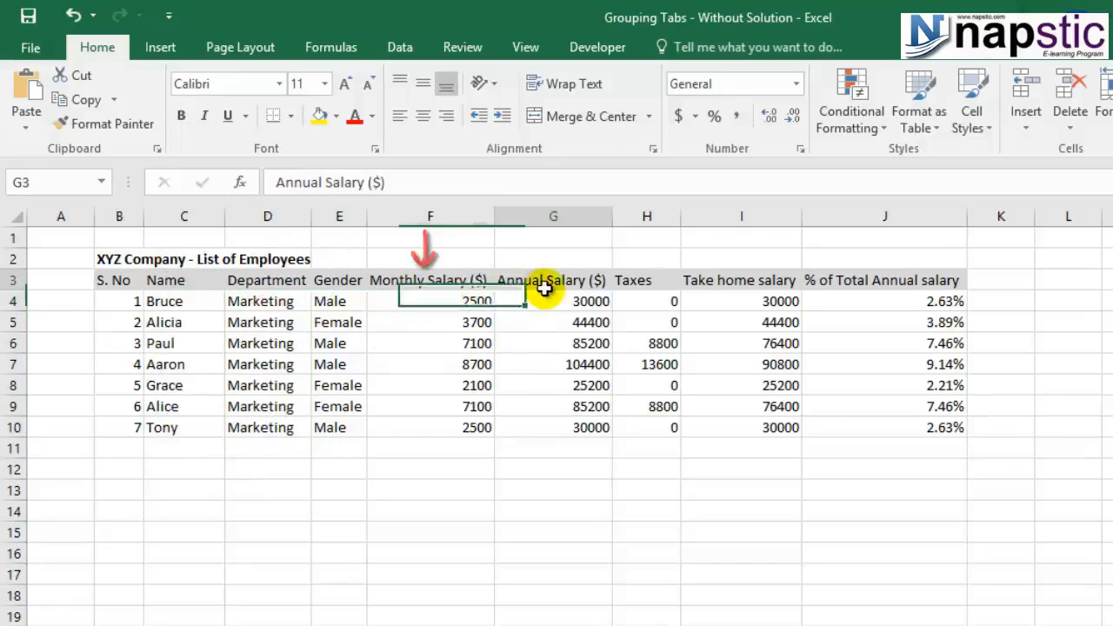
left_click(667, 283)
left_click(711, 281)
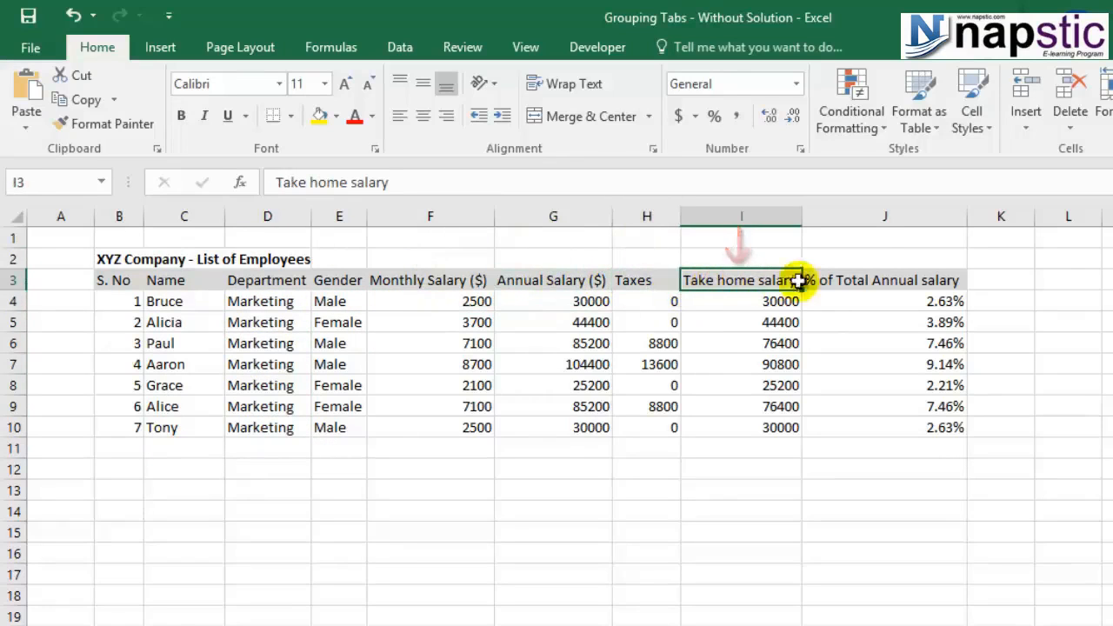
left_click(851, 278)
left_click(854, 303)
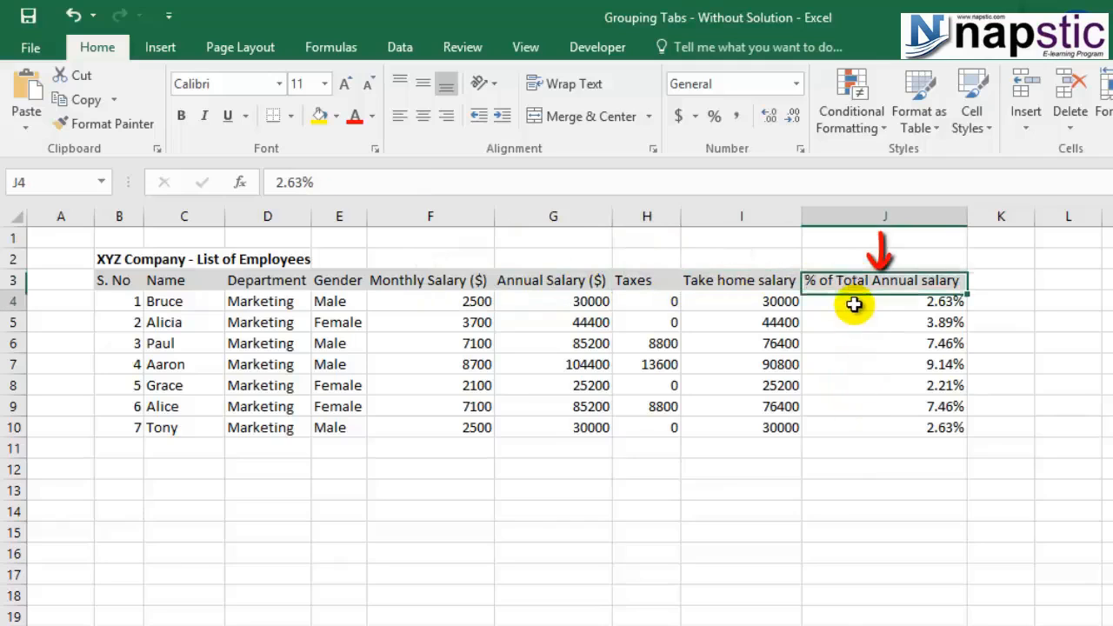
left_click(620, 440)
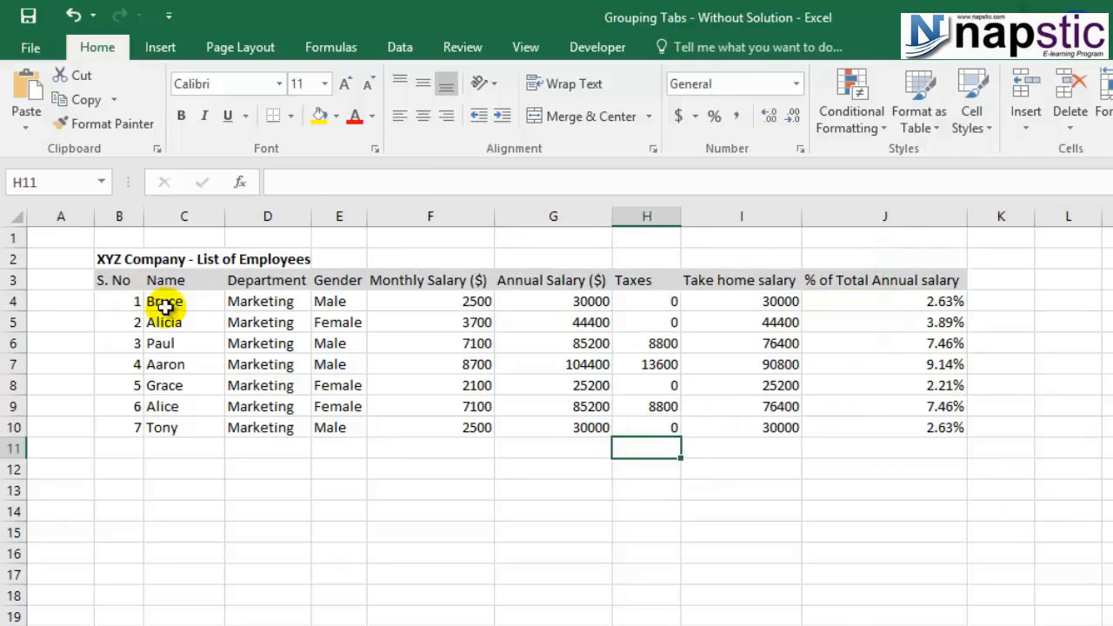
mouse_move(4, 289)
left_mouse_down()
mouse_move(10, 259)
mouse_move(12, 277)
left_mouse_up()
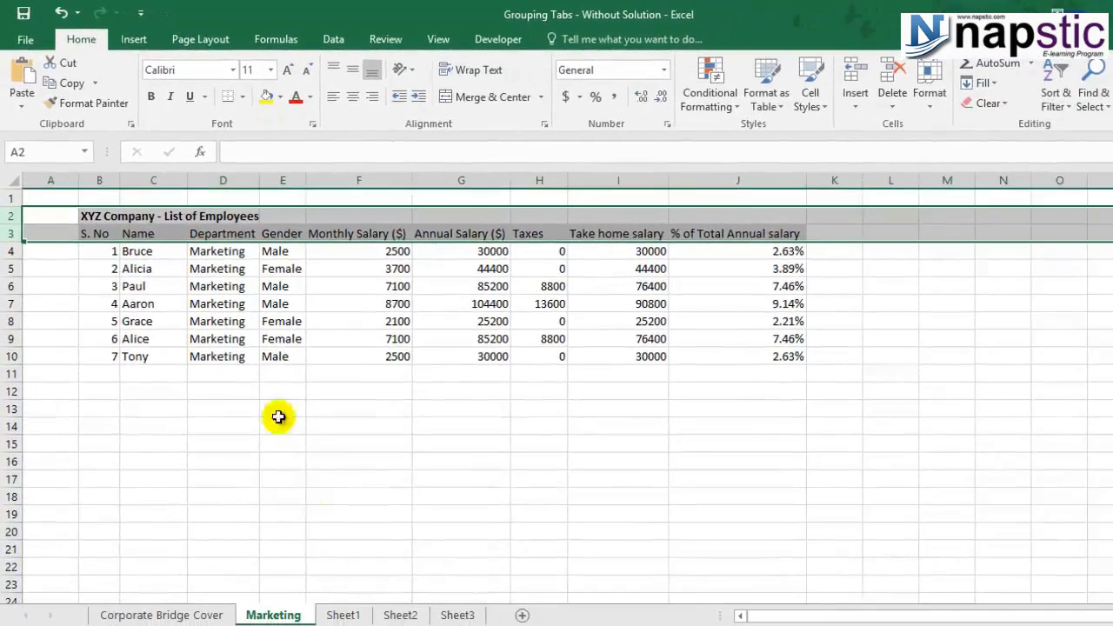
left_click(92, 217)
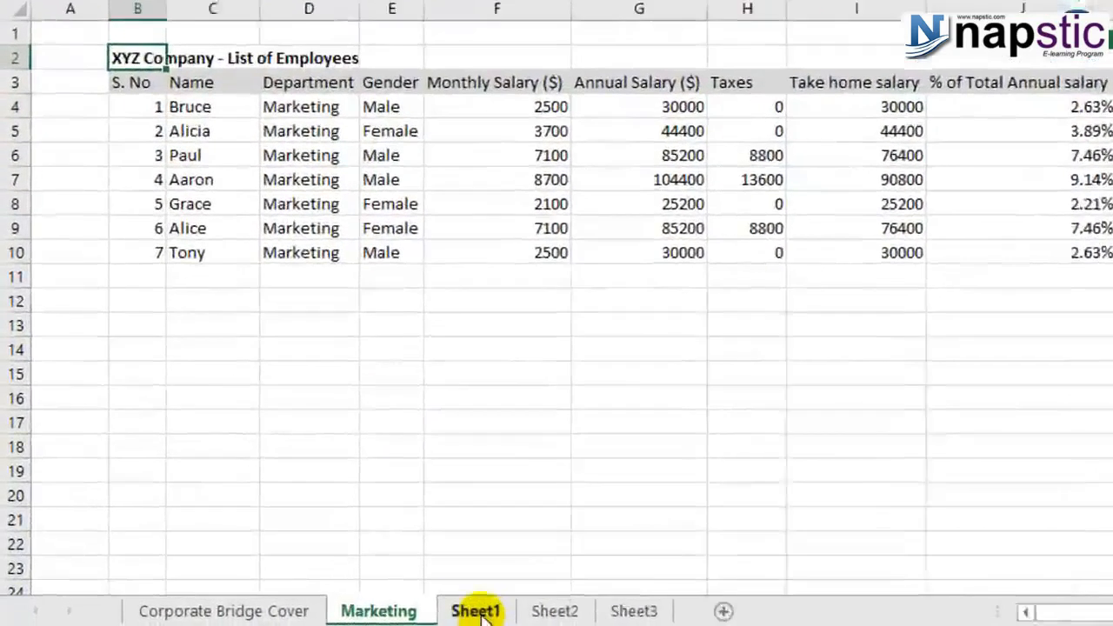
- Rename the Sheet1 worksheet as Finance
left_click(343, 615)
double_click(614, 607)
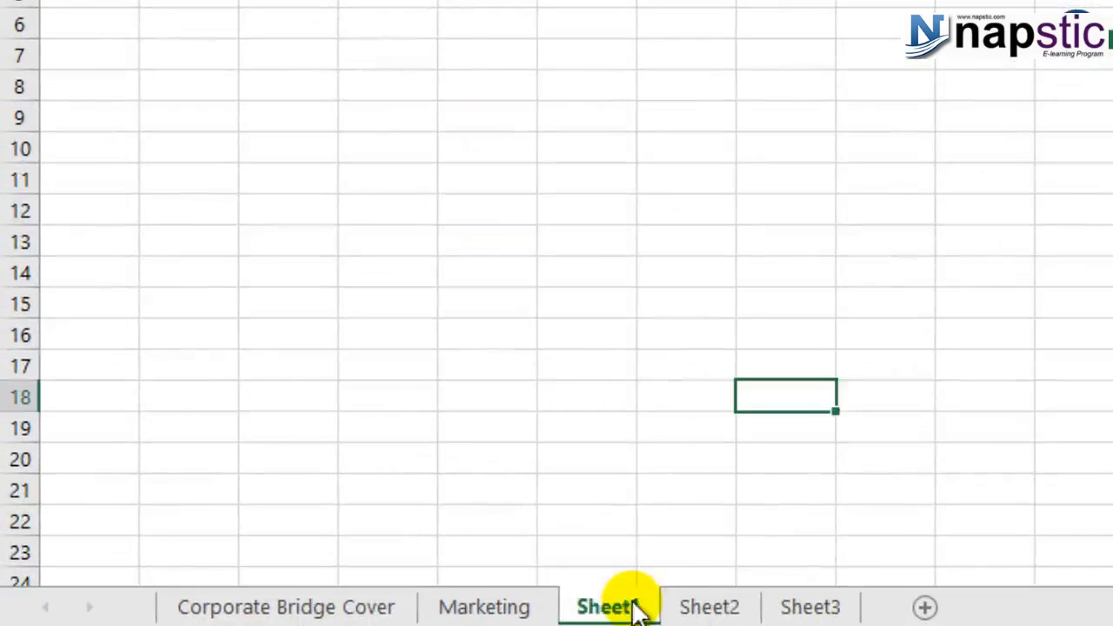
double_click(635, 603)
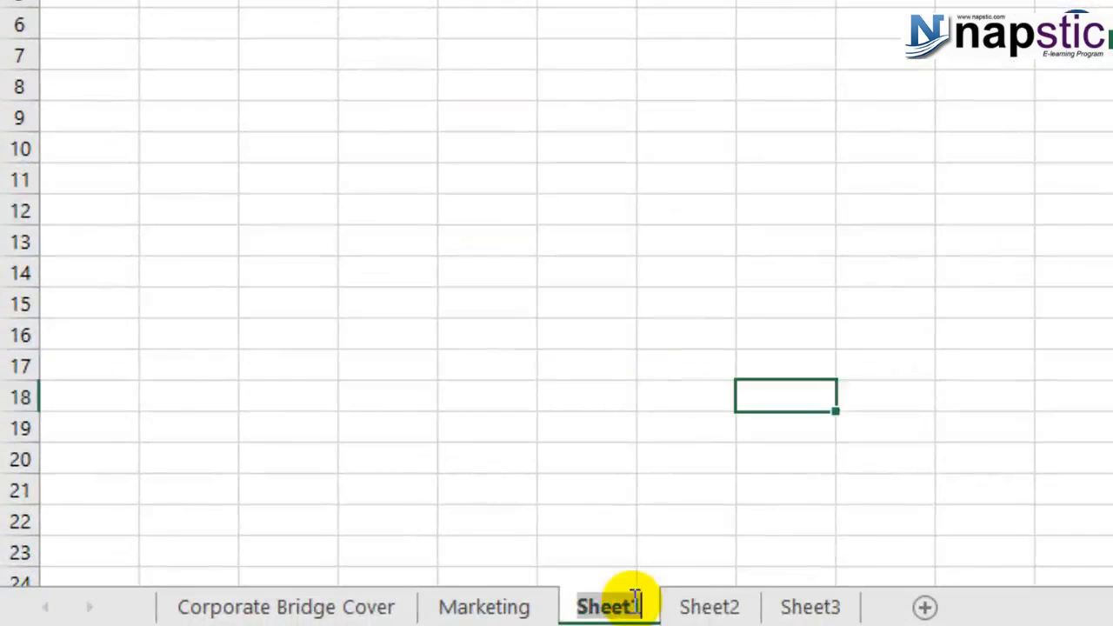
key("Delete")
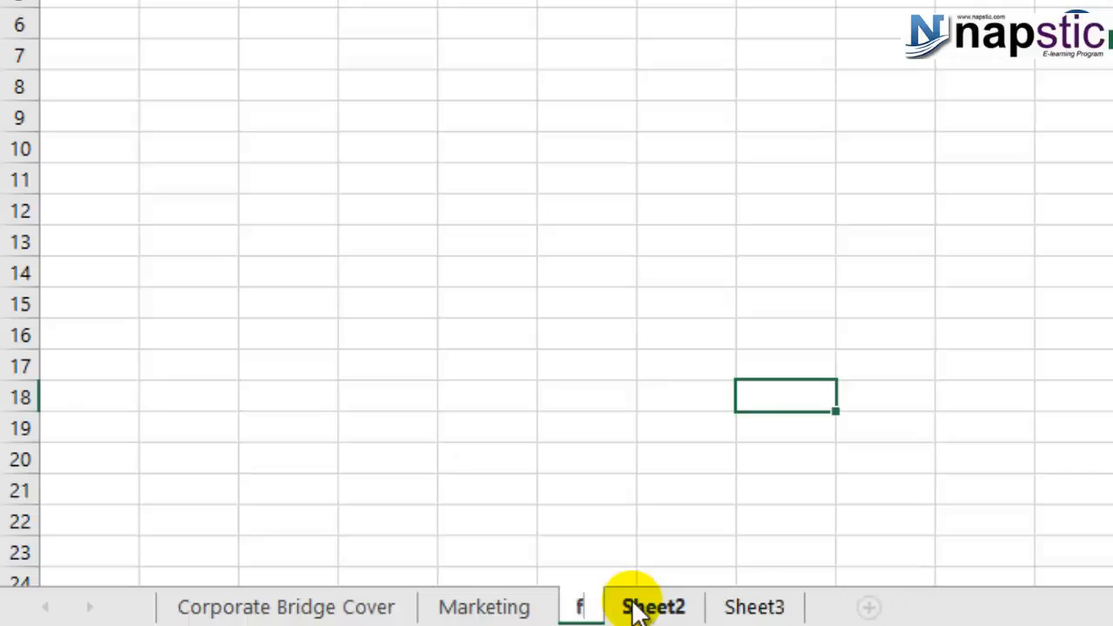
type("F")
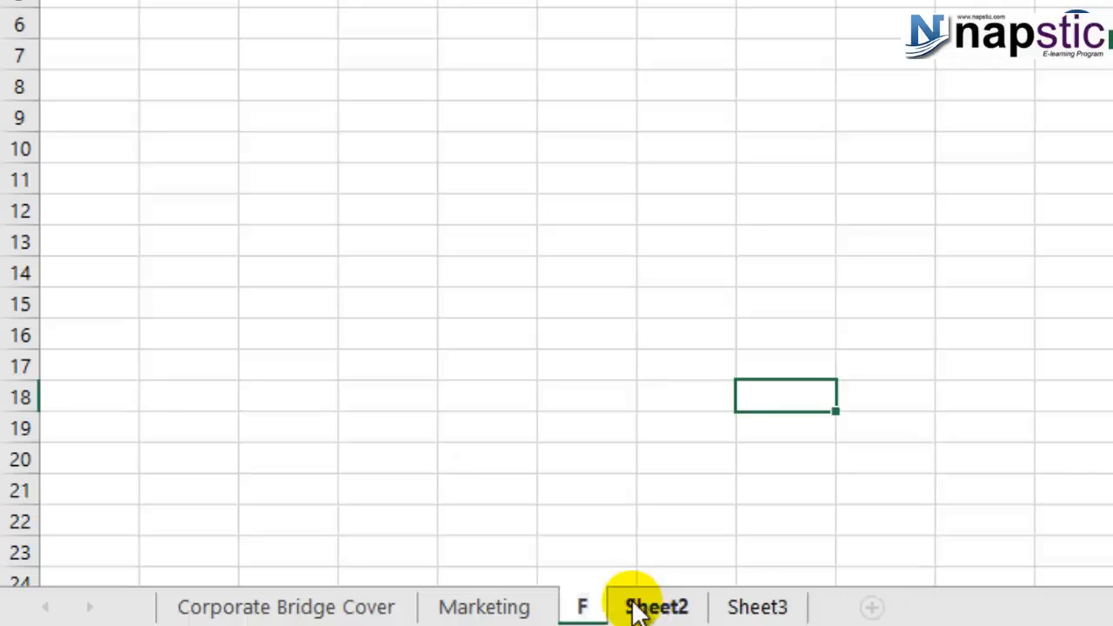
type("inance")
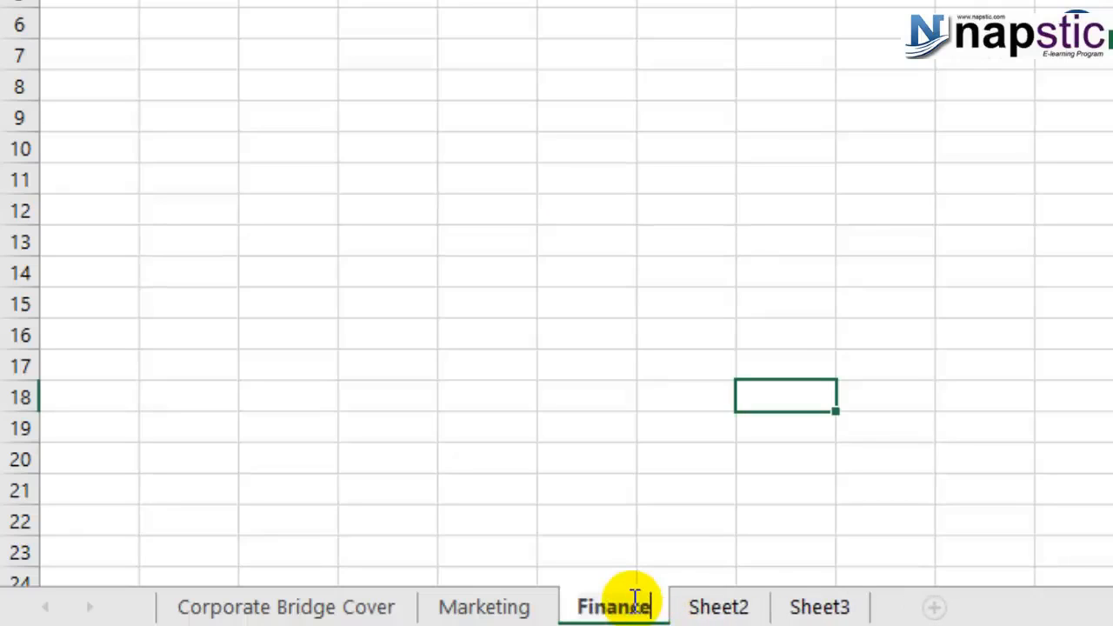
- Rename the Sheet2 worksheet as IT Professionals
left_click(717, 610)
double_click(713, 608)
type("IT")
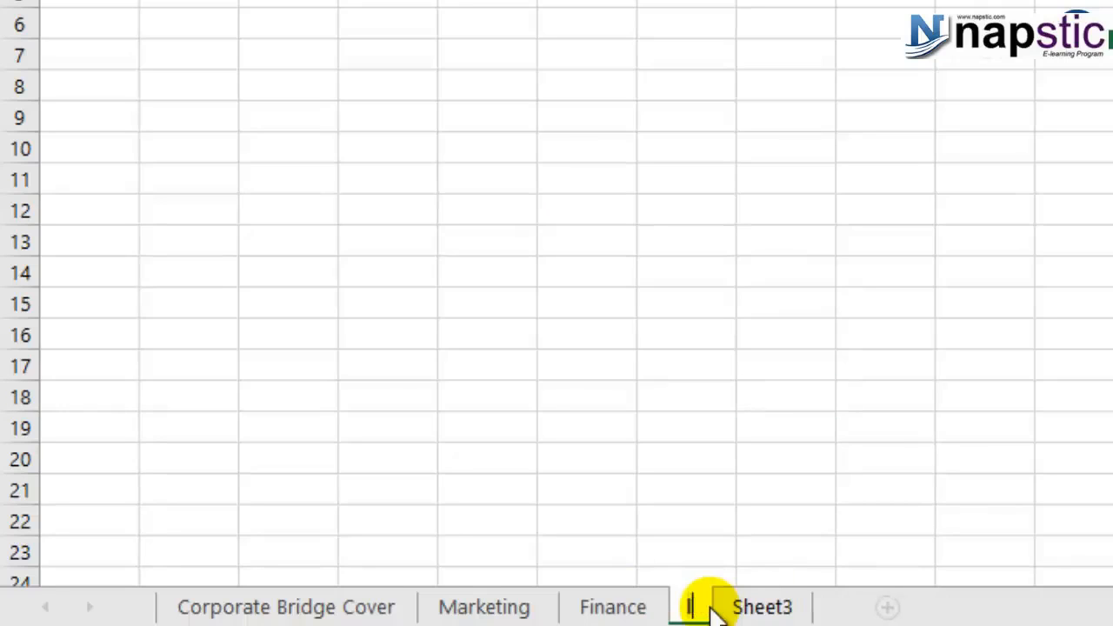
type(" Professionals")
key("Return")
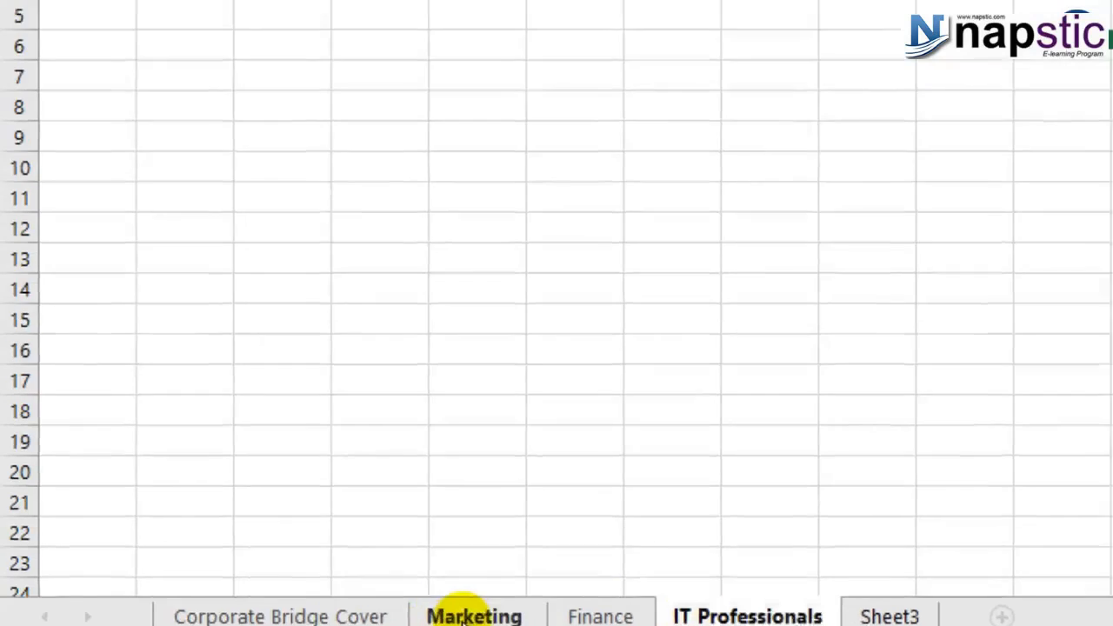
- Examine the title and header rows 2 and 3 of the Marketing sheet and compare them with the Finance and IT Professionals sheets
left_click(466, 616)
left_click(11, 262)
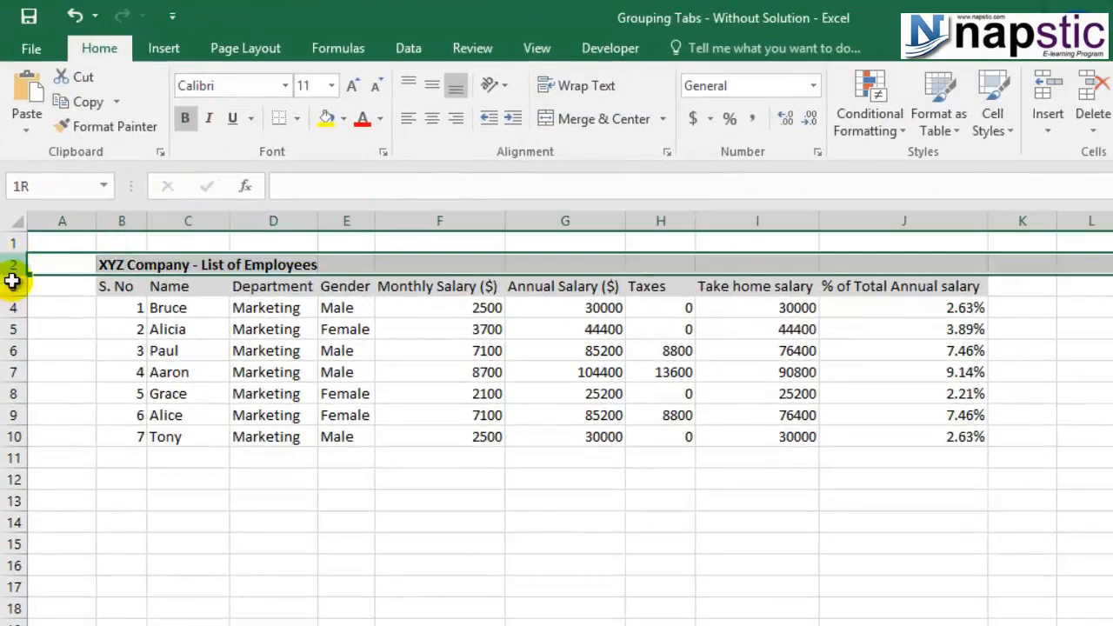
left_click_drag(12, 280, 10, 295)
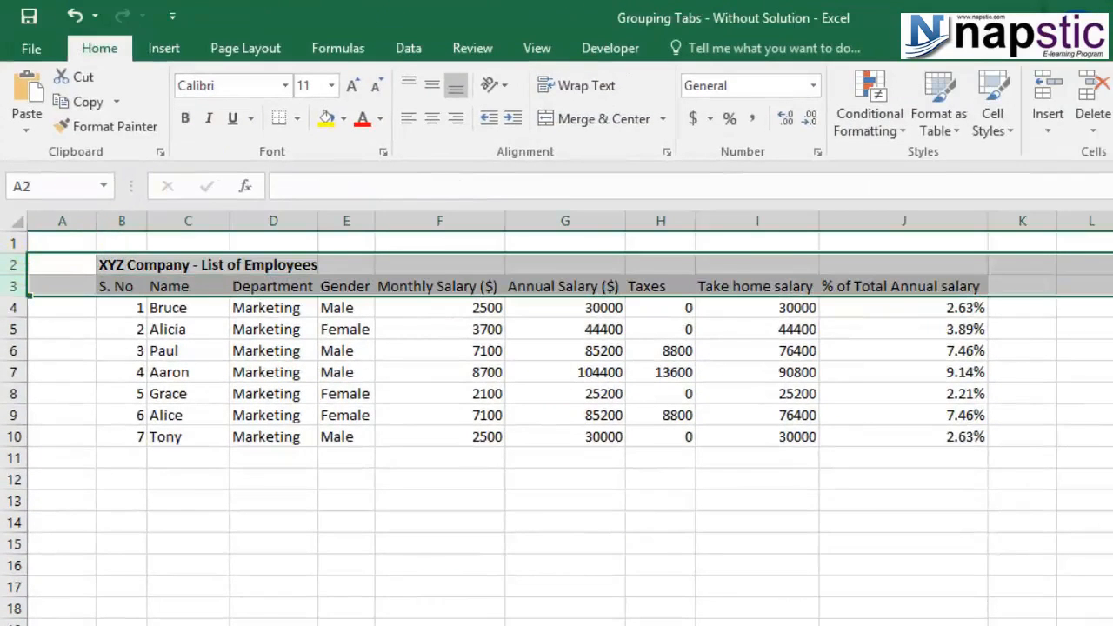
key("ctrl+Page_Down")
key("ctrl+Page_Down")
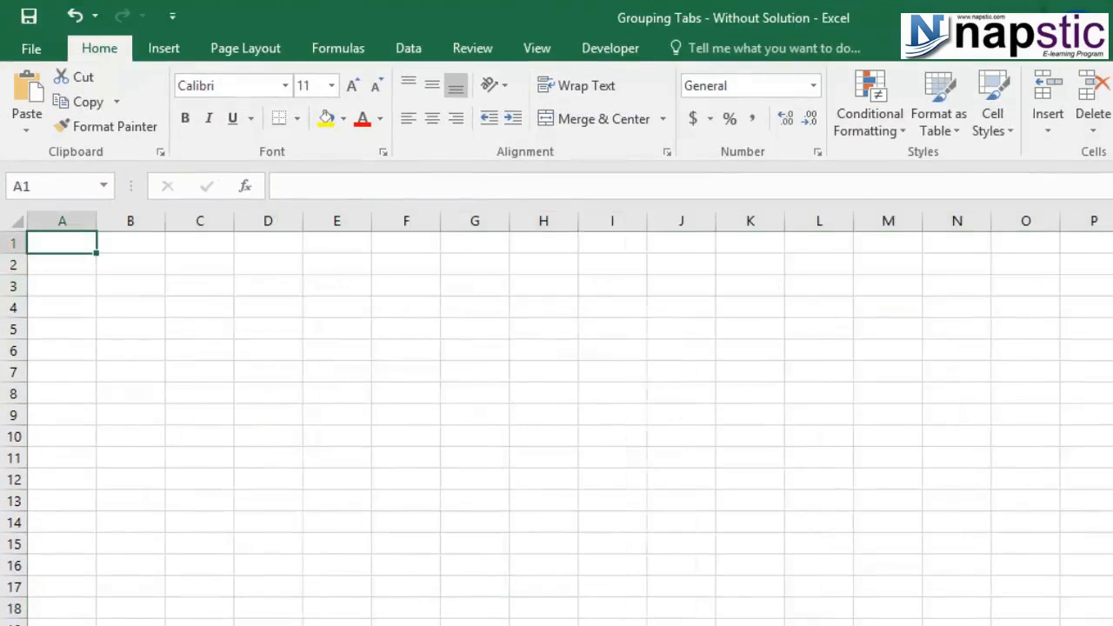
key("ctrl+Page_Up")
key("ctrl+Page_Up")
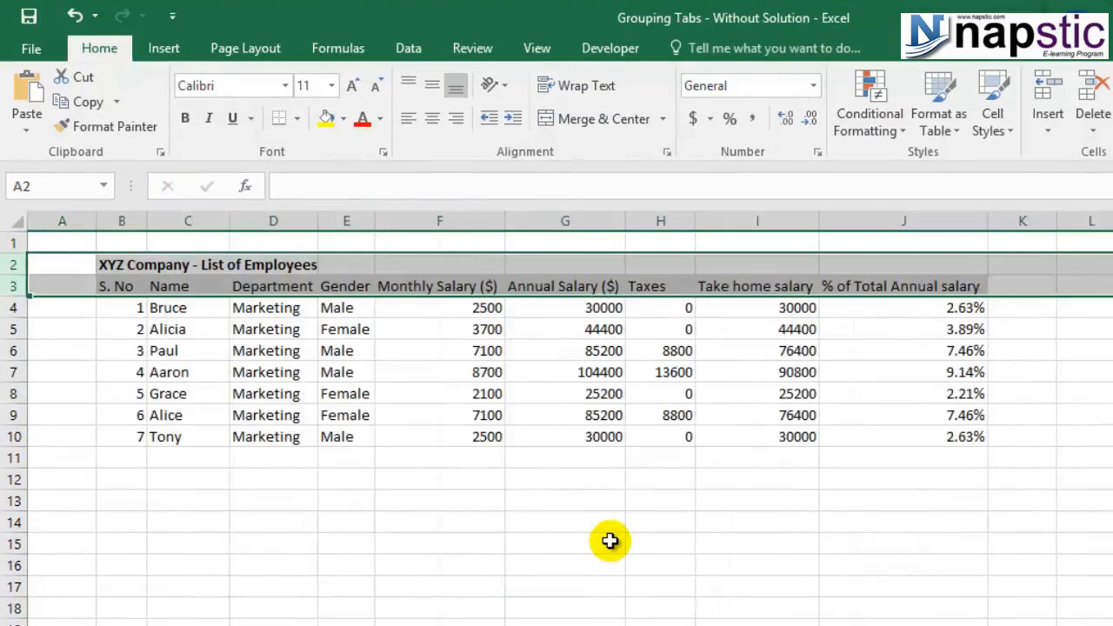
left_click(454, 539)
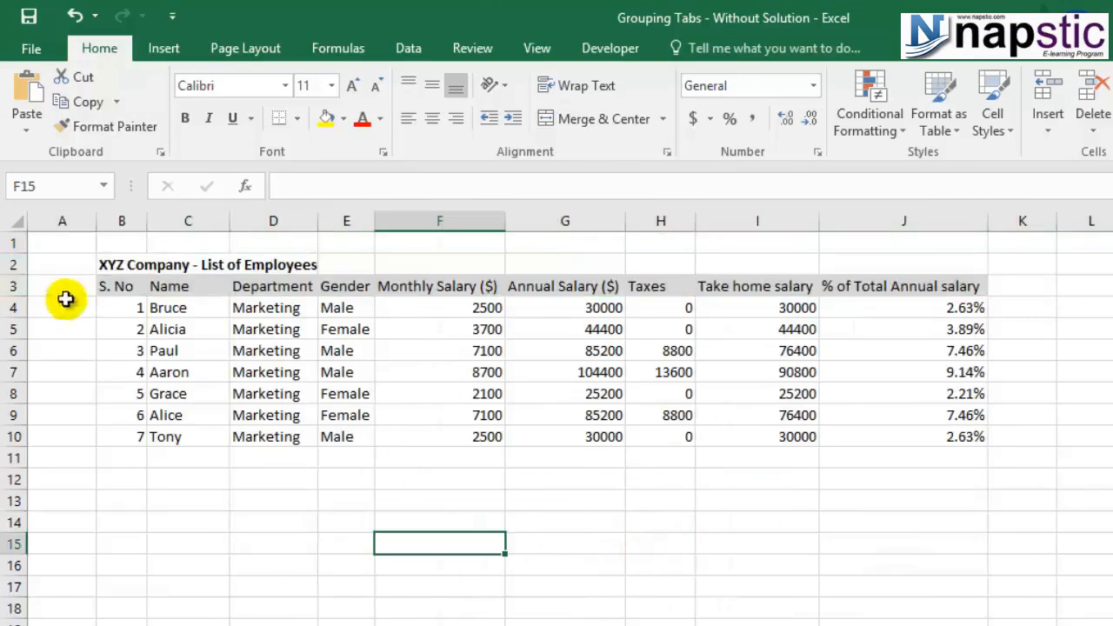
- Copy the title and header rows 2 and 3 from the Marketing sheet to row 2 of the Finance sheet
left_click_drag(10, 264, 7, 288)
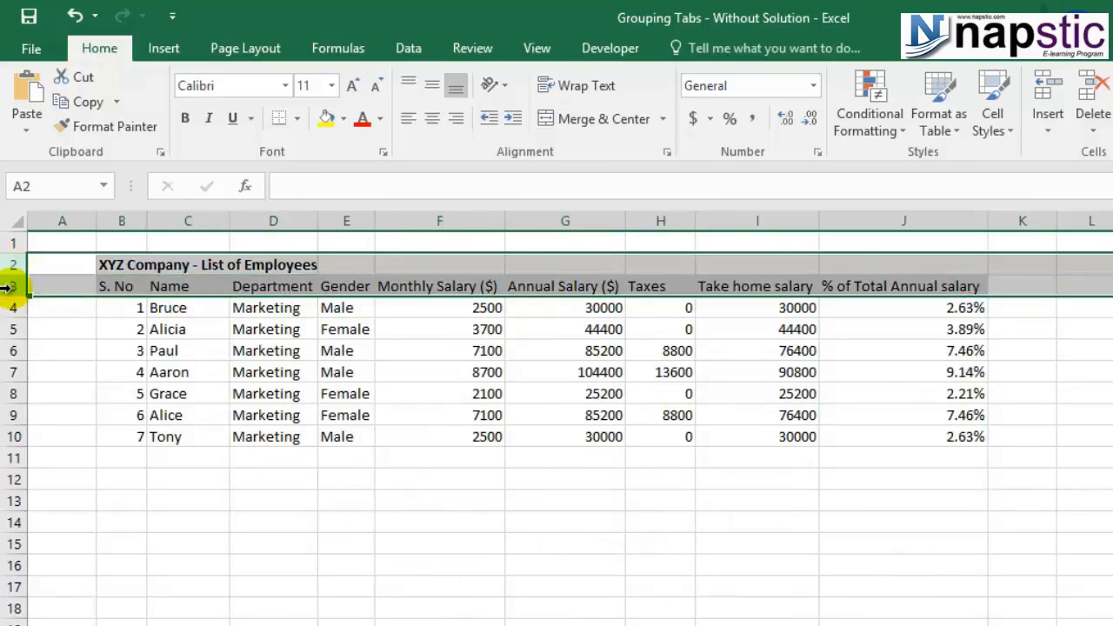
key("ctrl+c")
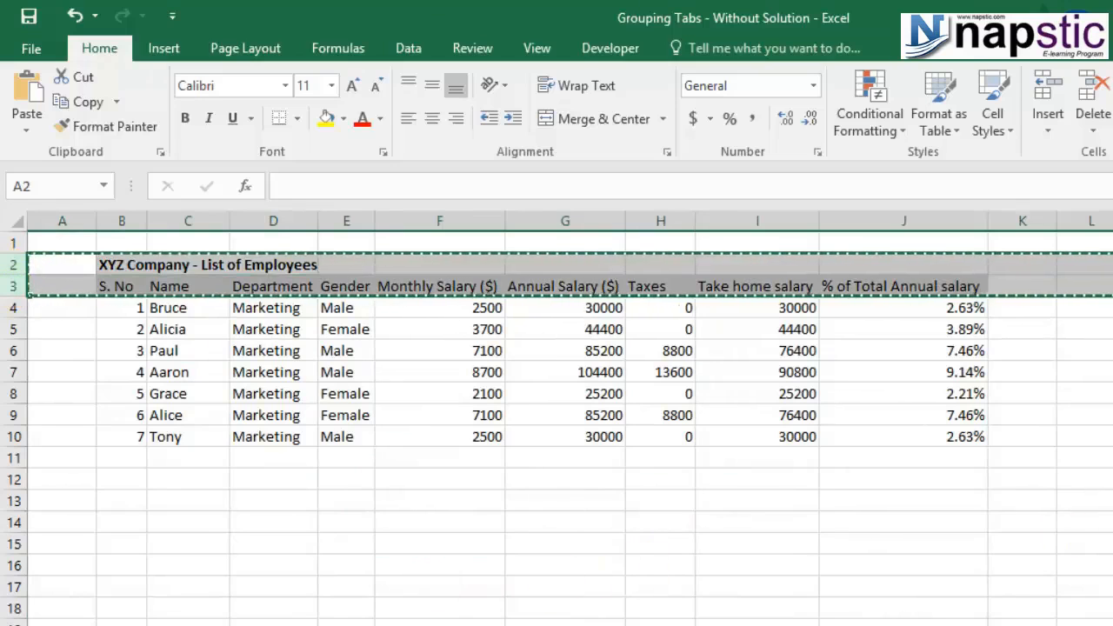
left_click(4, 265)
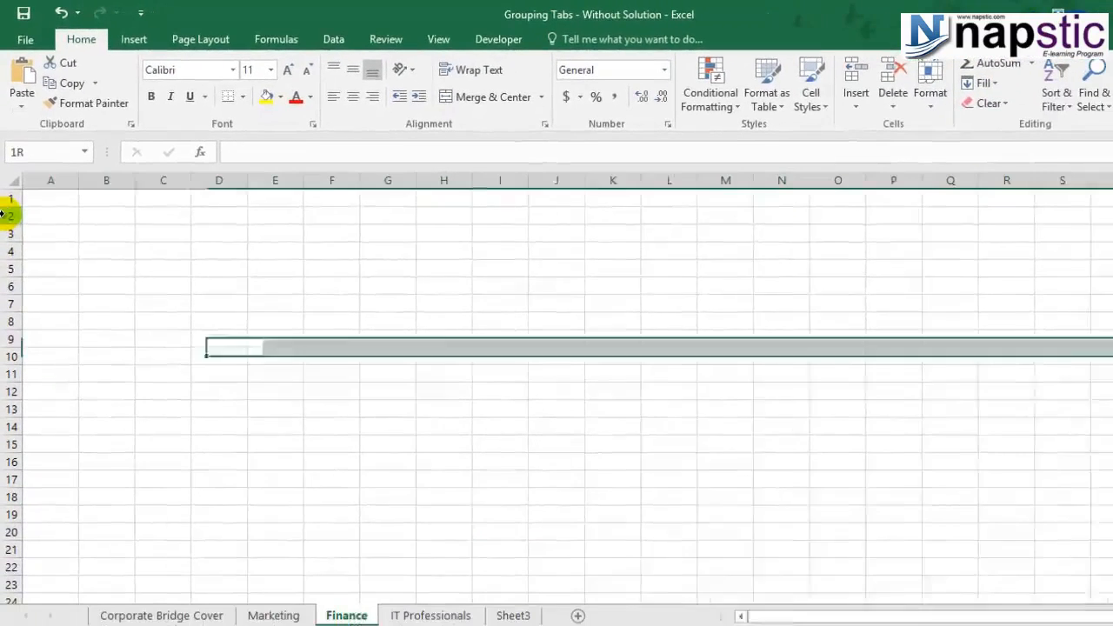
key("ctrl+v")
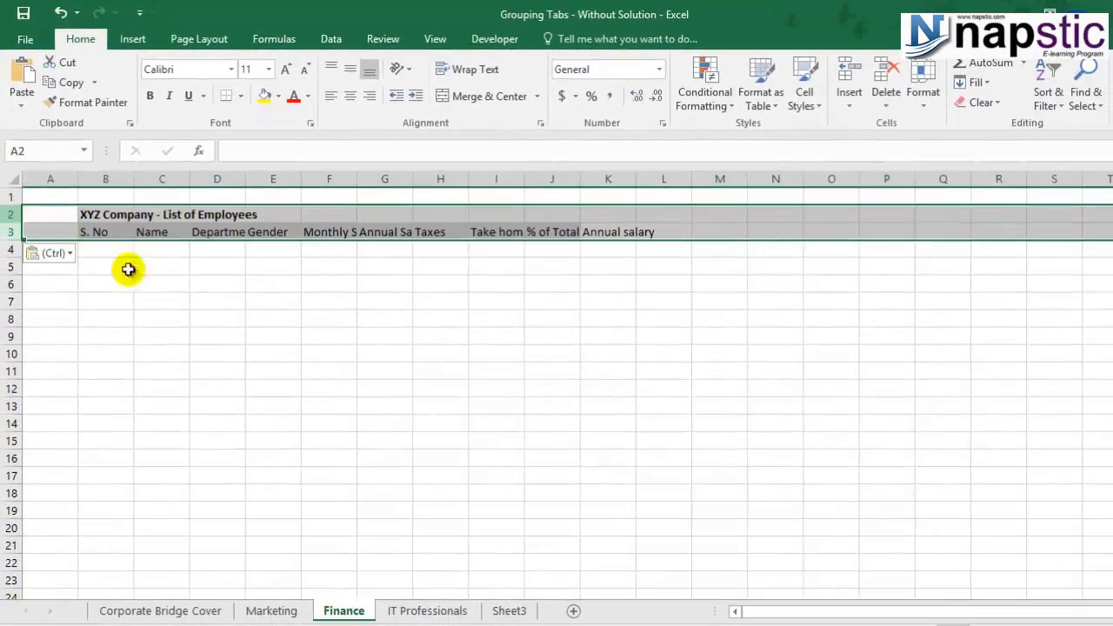
- Paste the copied title and header rows at row 2 of the IT Professionals sheet, and clear the copy selection on the Marketing sheet
left_click(426, 617)
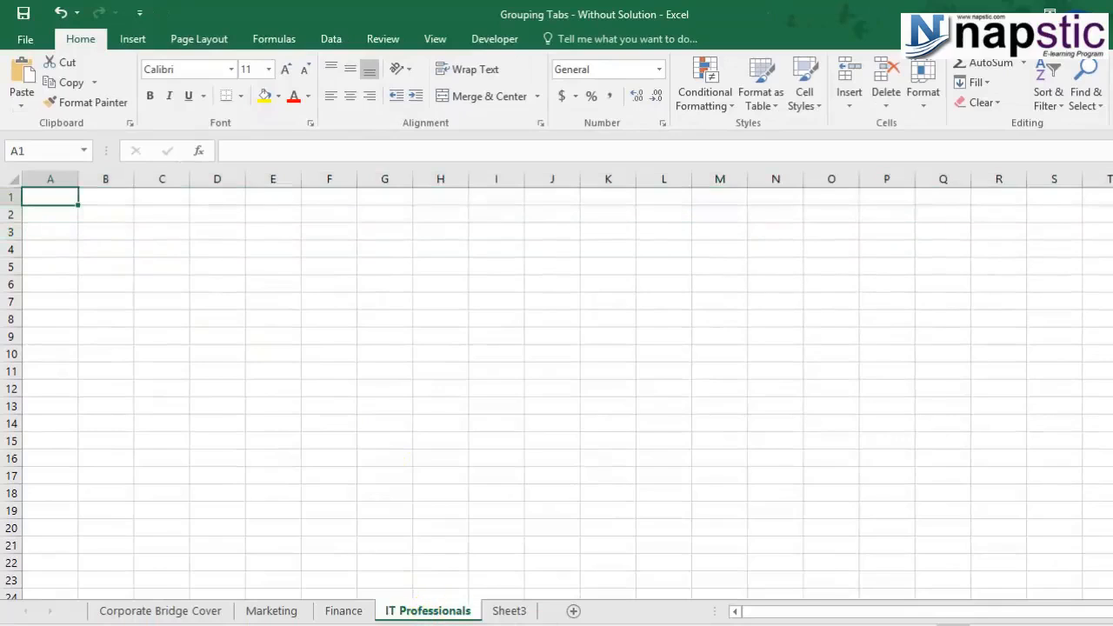
left_click(2, 221)
left_click(5, 215)
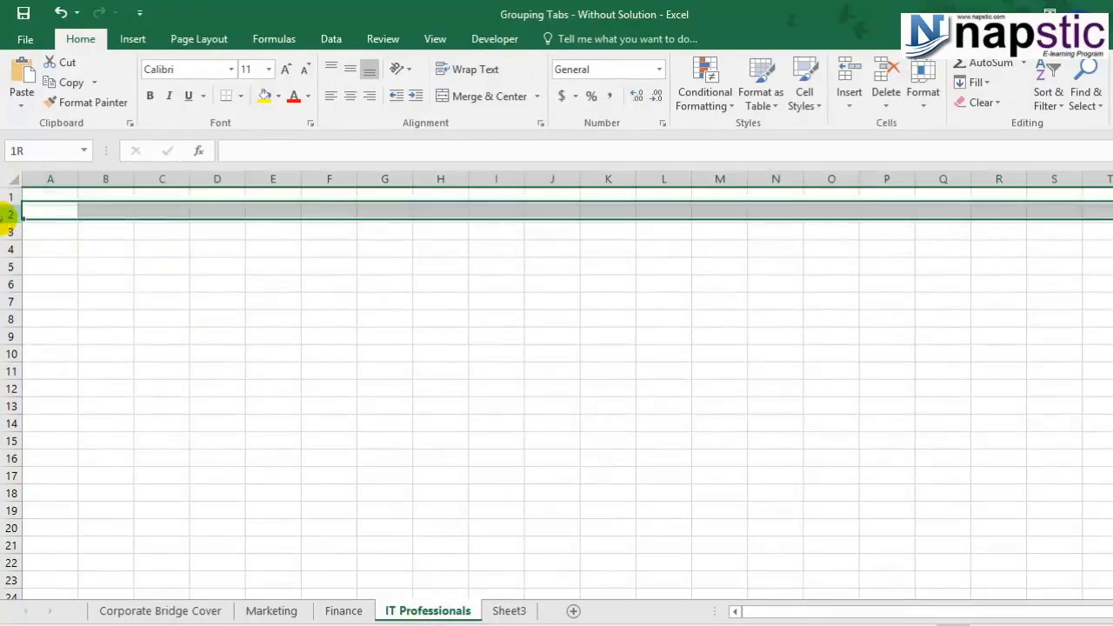
key("ctrl+v")
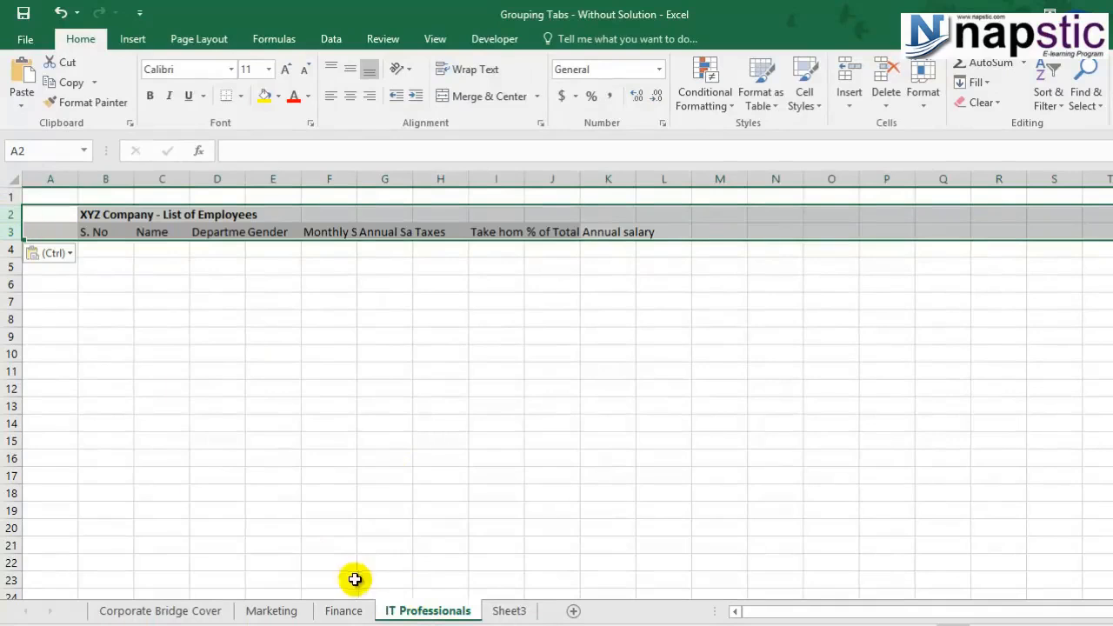
left_click(346, 610)
left_click(285, 613)
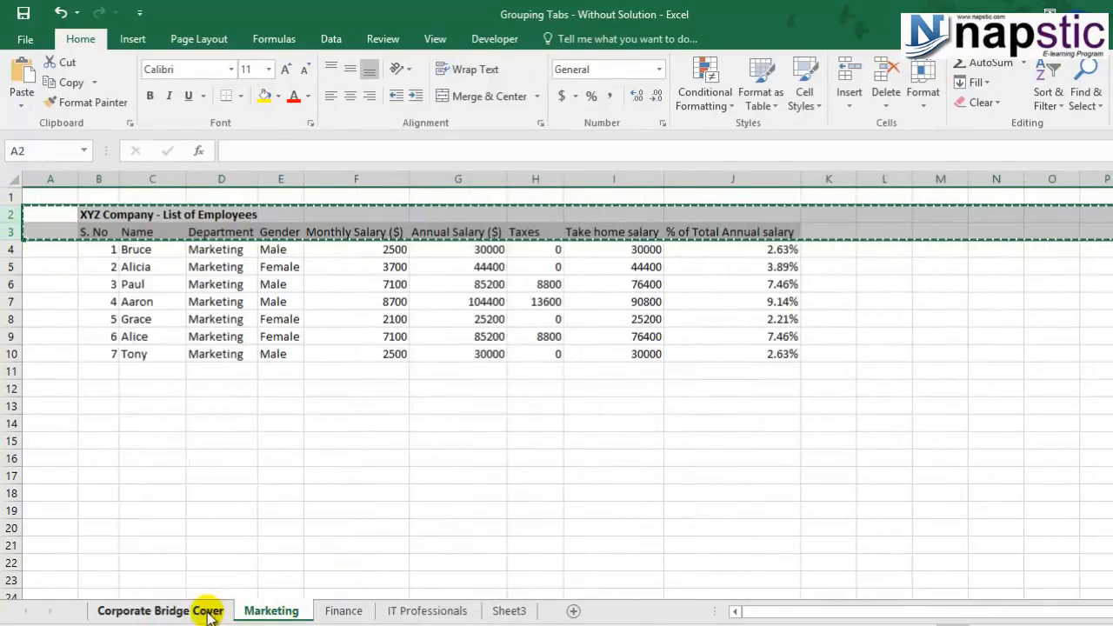
key("Escape")
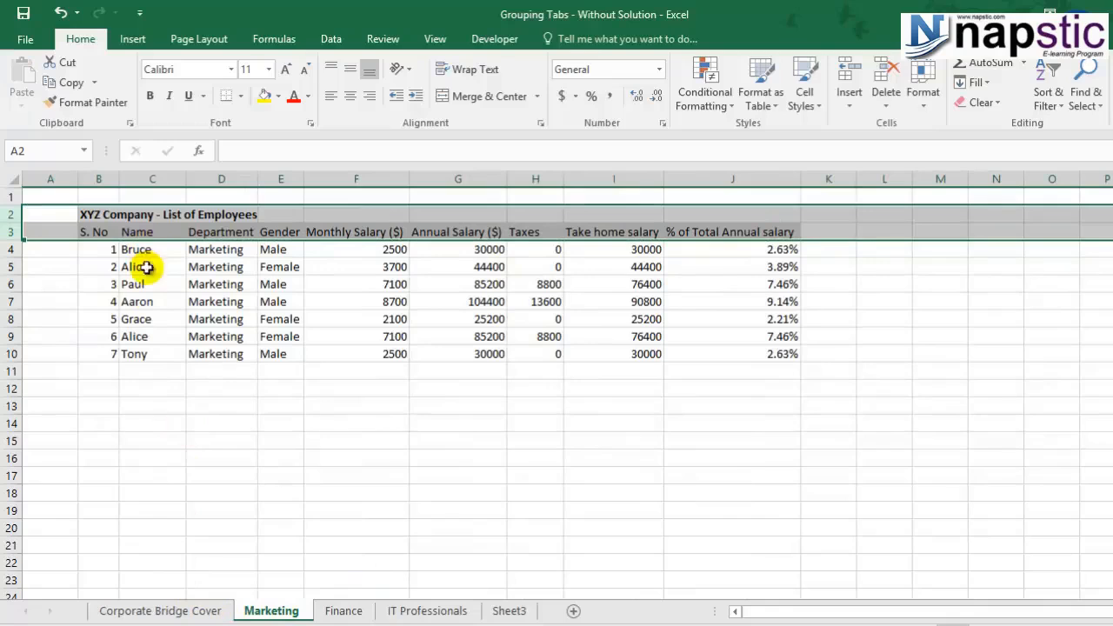
- Compare the title and header rows across the Marketing, Finance and IT Professionals sheets
left_click(525, 618, "ctrl")
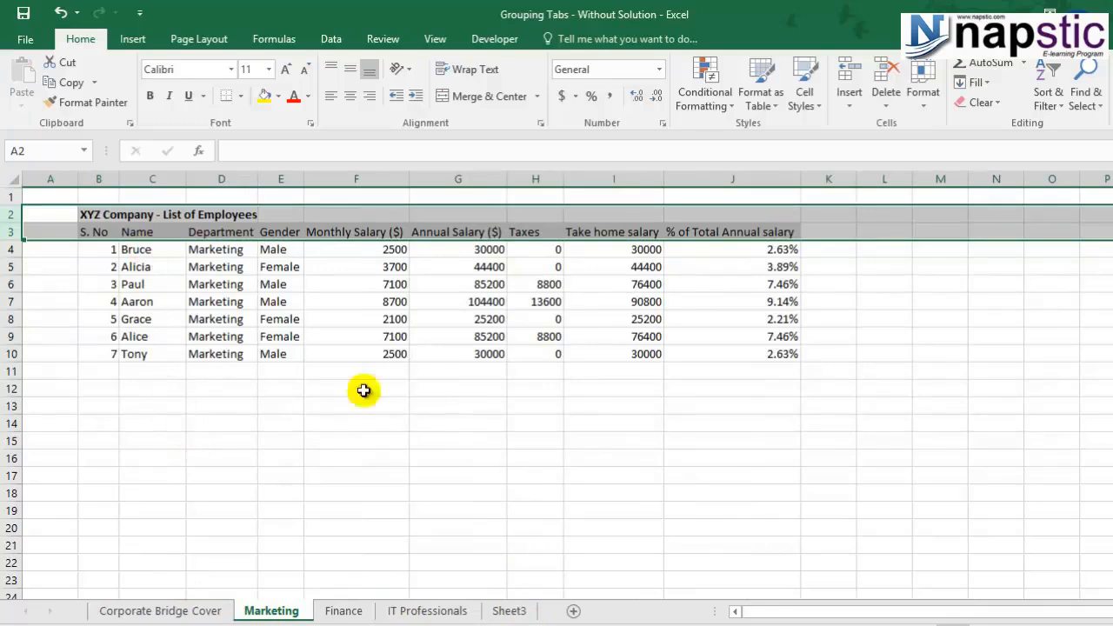
left_click(467, 613, "ctrl")
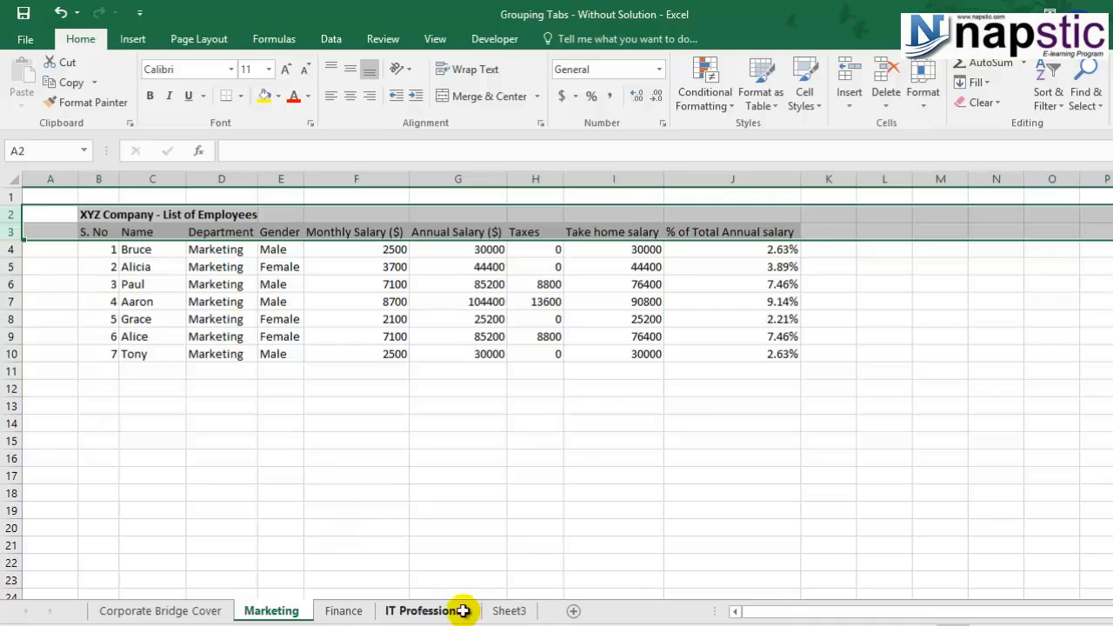
left_click(284, 477)
left_click(338, 611)
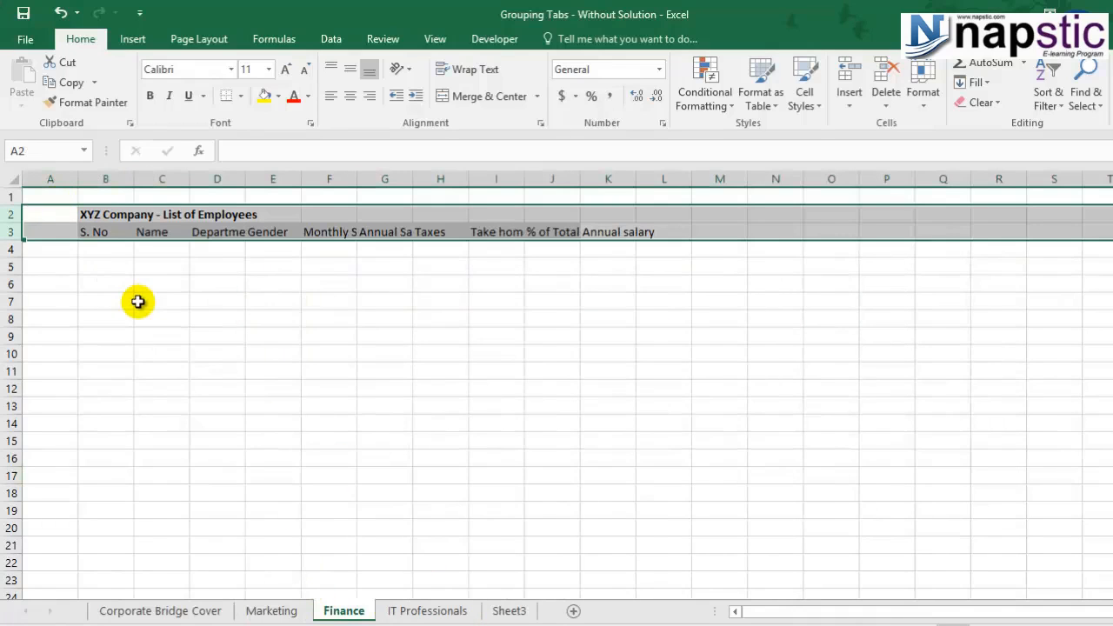
left_click(424, 610)
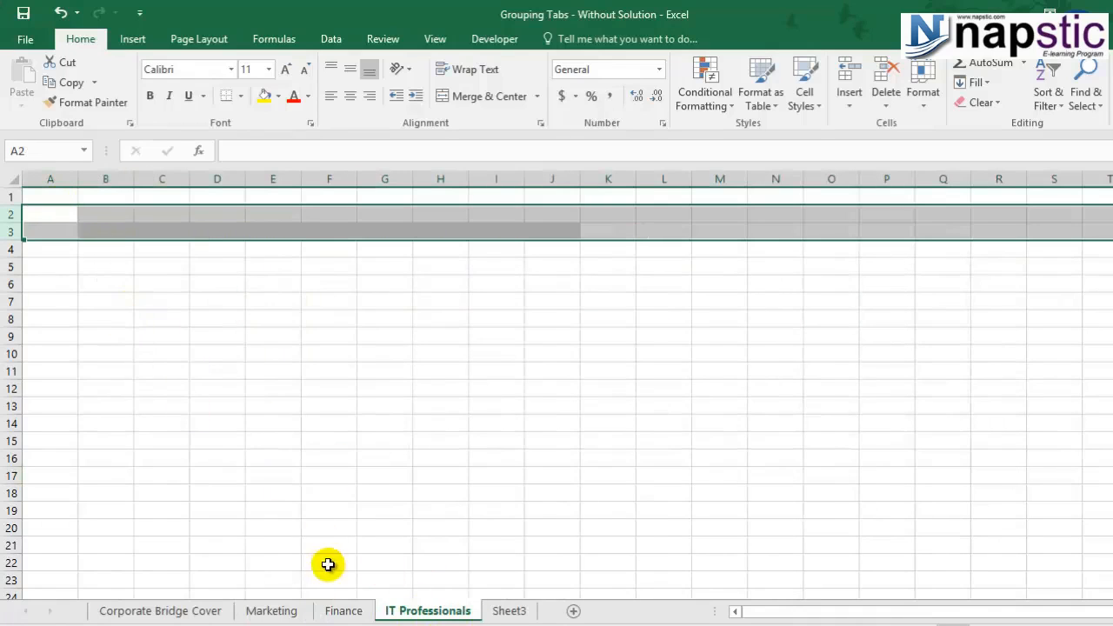
left_click(279, 613)
left_click(354, 616)
left_click(420, 615)
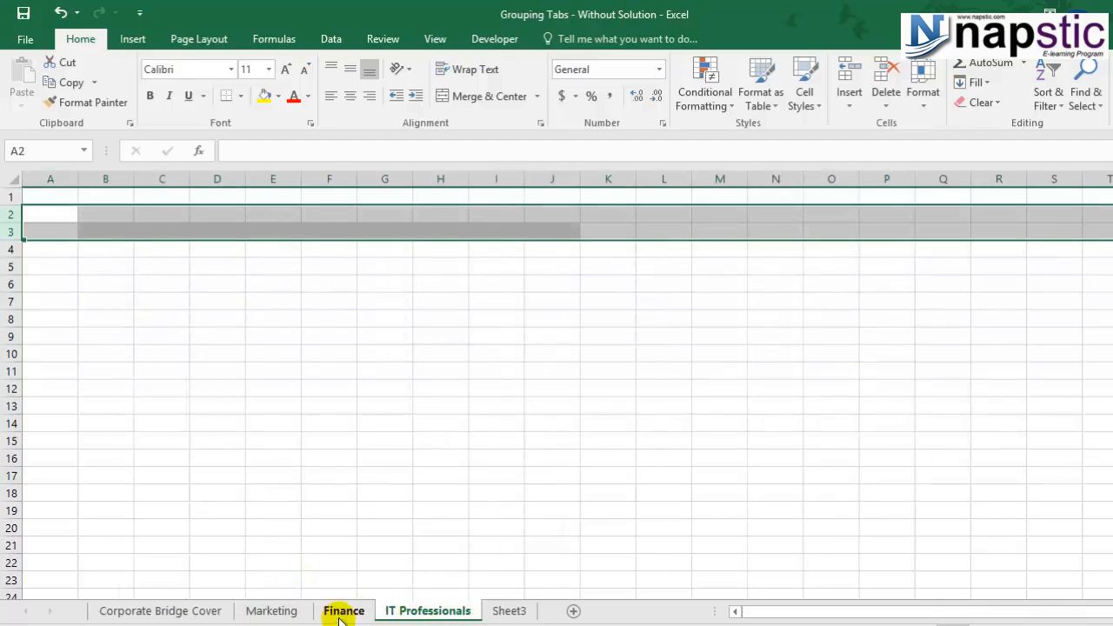
- Copy rows 2 and 3 of the Marketing sheet and group the Finance and IT Professionals sheets with cell A2 selected
left_click(270, 613)
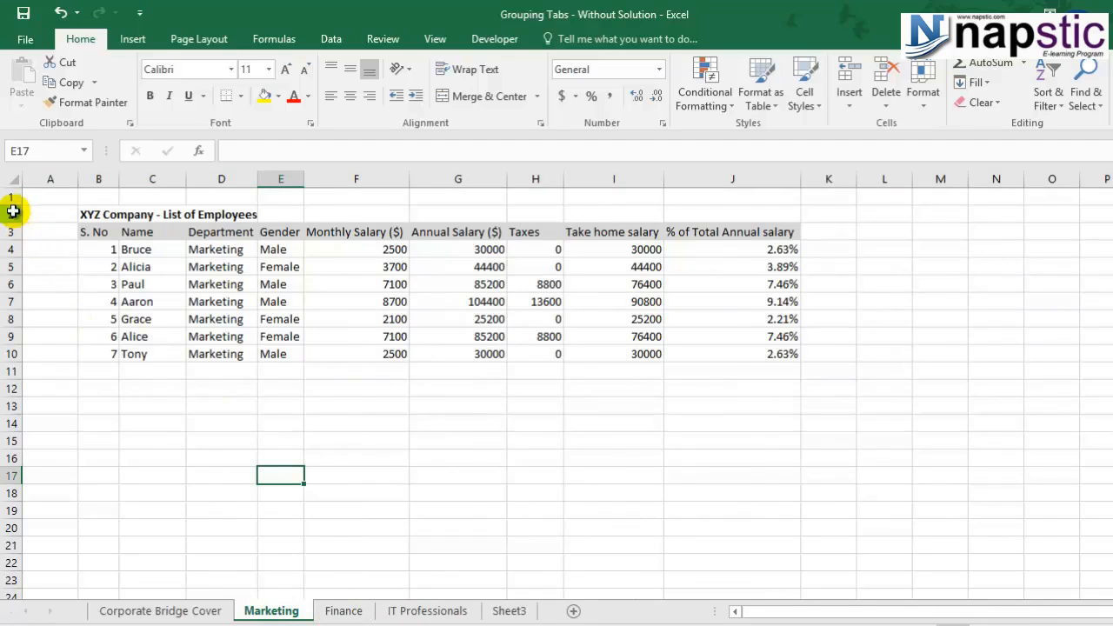
left_click_drag(12, 214, 15, 228)
key("ctrl+c")
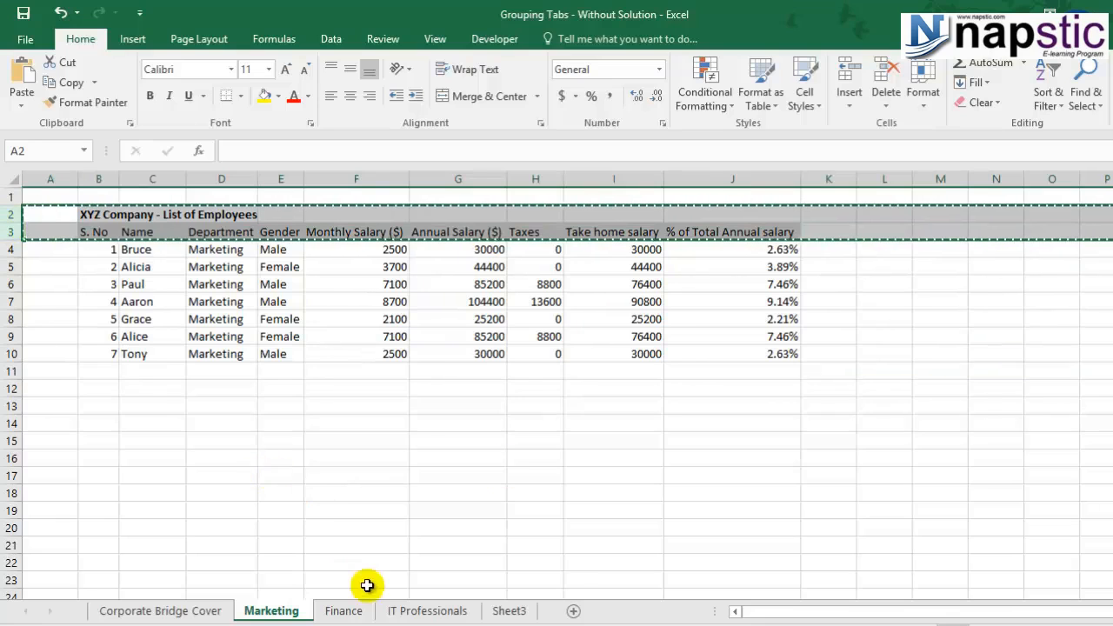
left_click(337, 612)
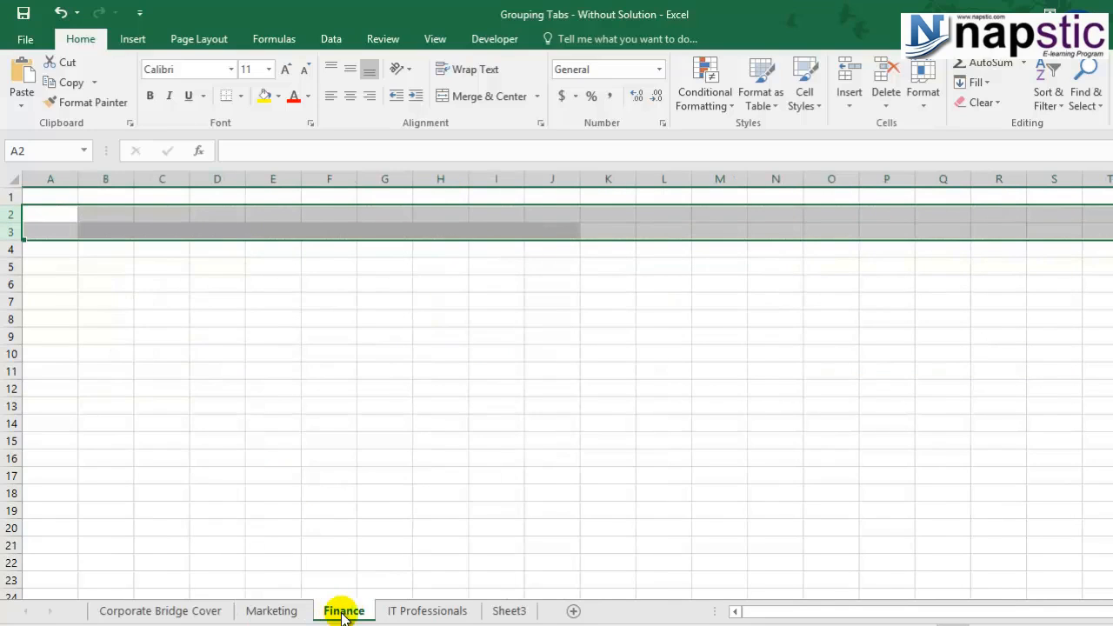
left_click(385, 612, "ctrl")
left_click(51, 213)
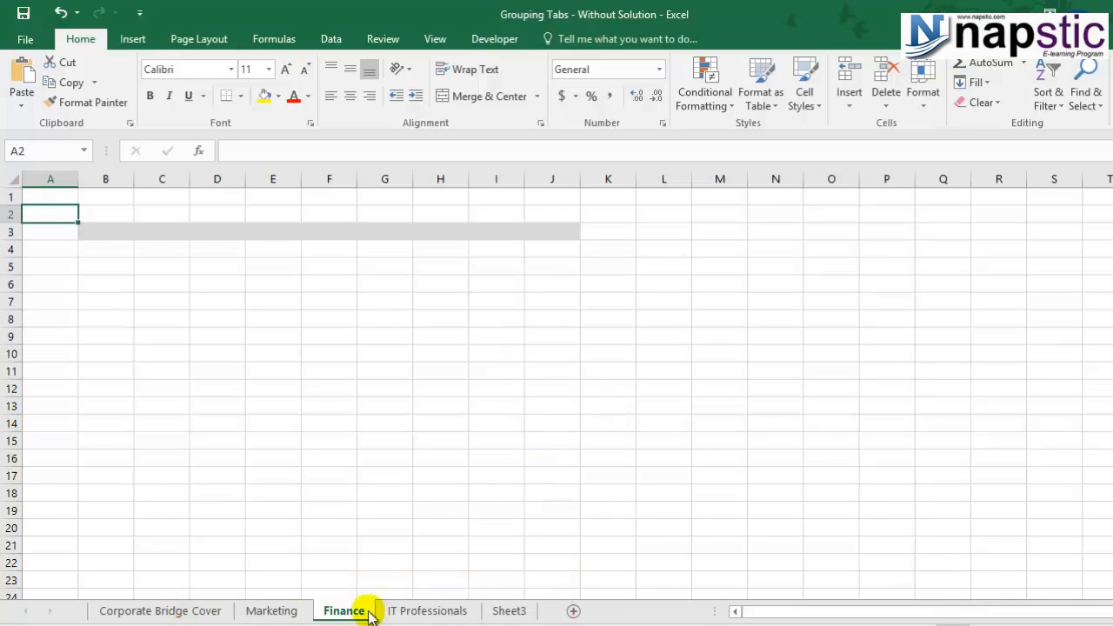
left_click(414, 611, "ctrl")
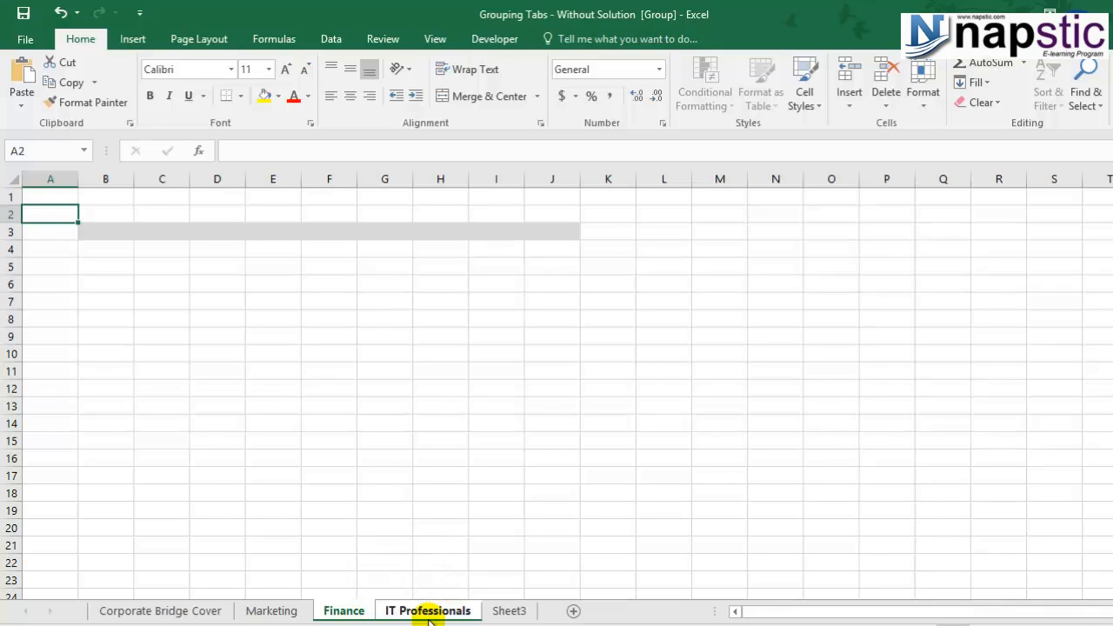
- Paste the copied title and header rows at row 2 of the grouped sheets, and check the Finance and IT Professionals sheets
right_click(95, 218)
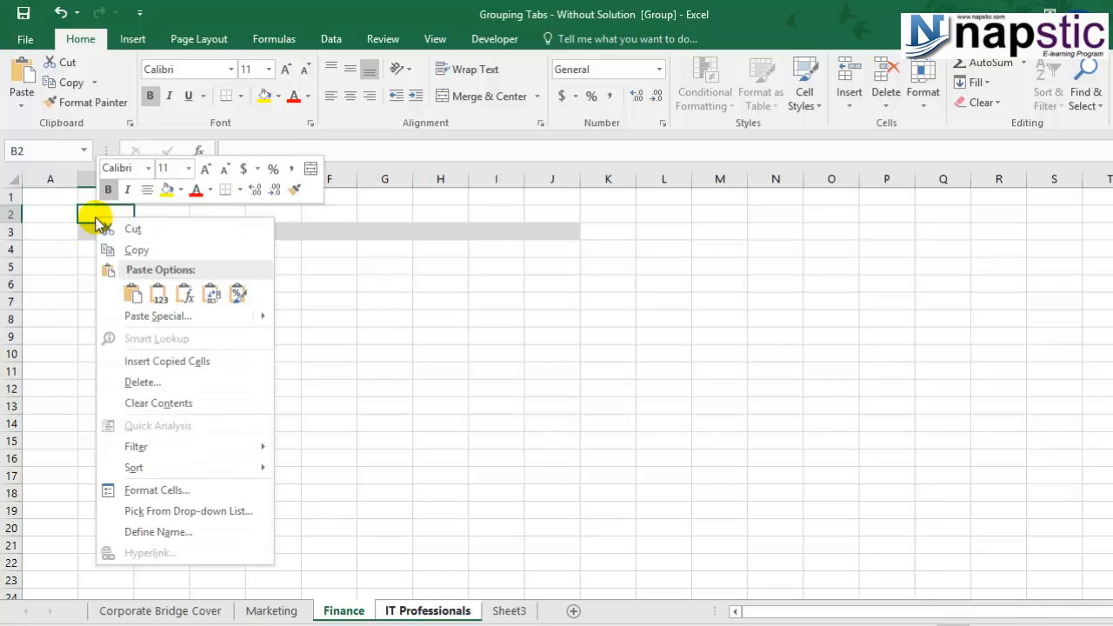
left_click(143, 315)
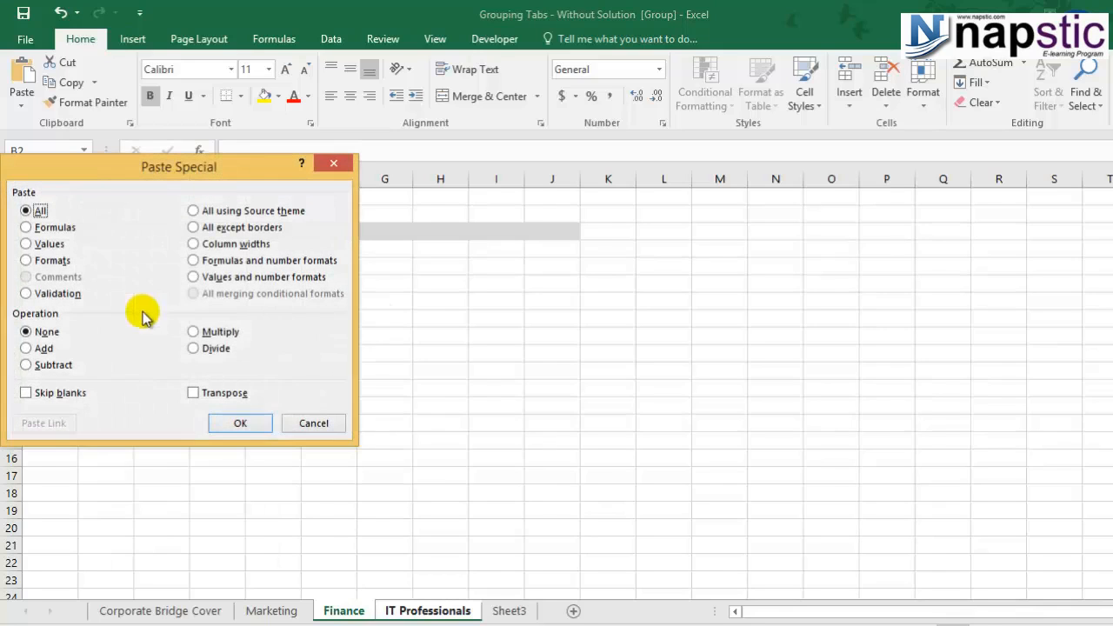
left_click(247, 424)
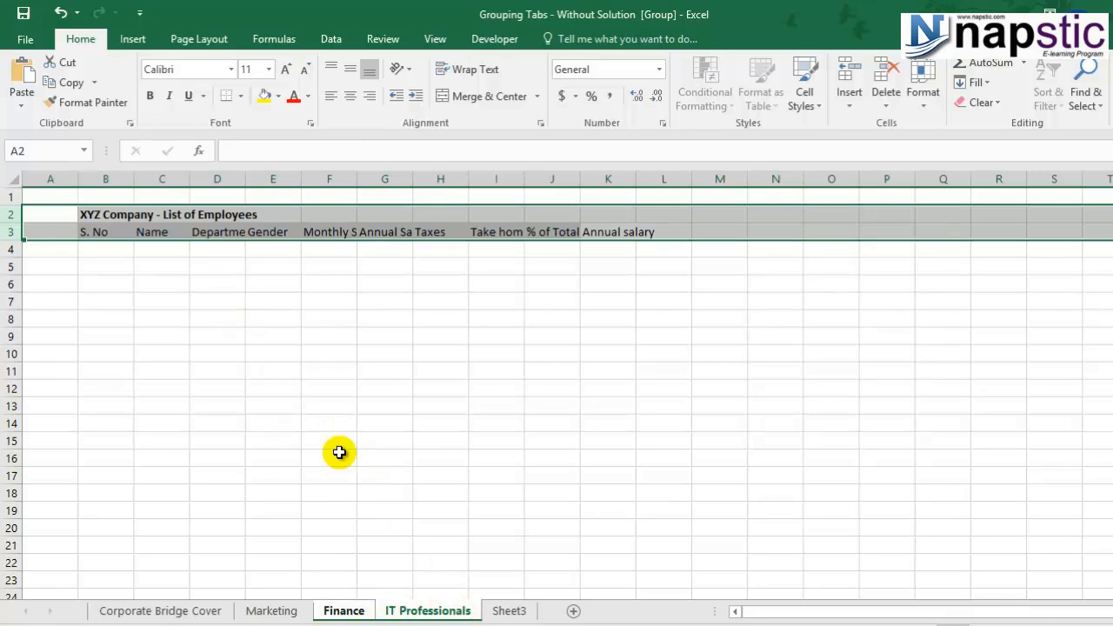
left_click(357, 609)
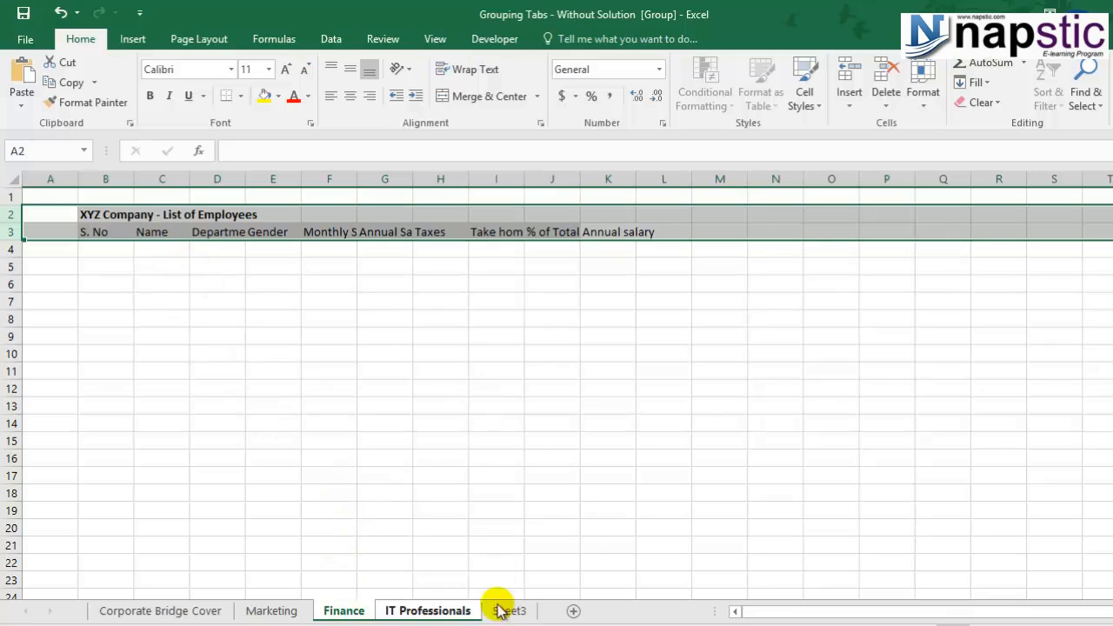
left_click(446, 612)
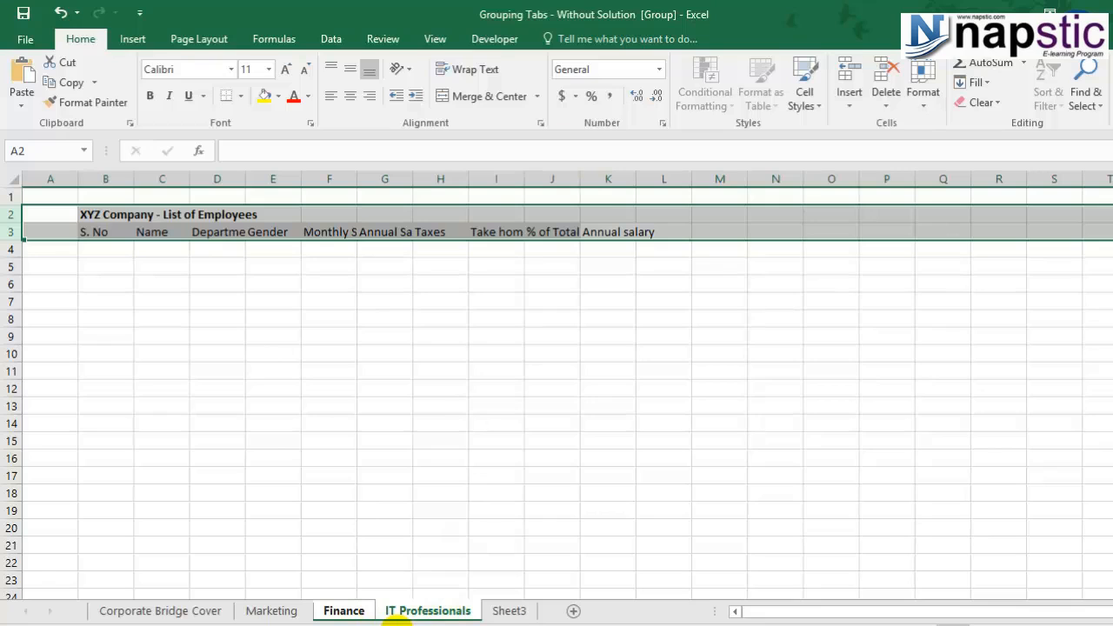
left_click(344, 611)
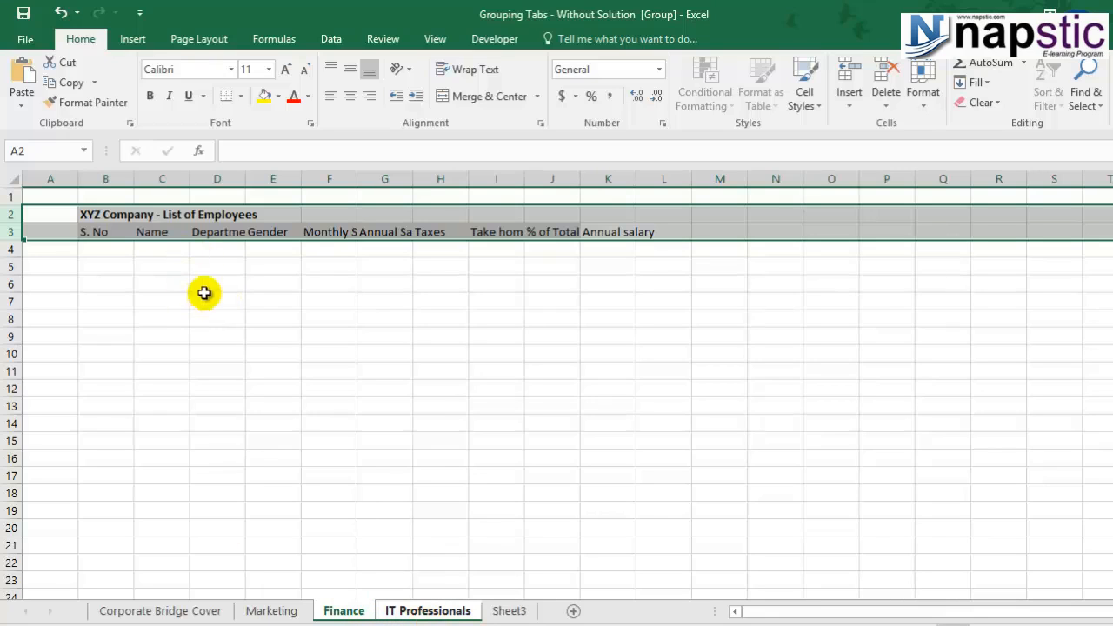
- Widen columns D, F, G, I and J on the grouped sheets to fit their header texts
left_click_drag(235, 182, 261, 182)
left_click(255, 248)
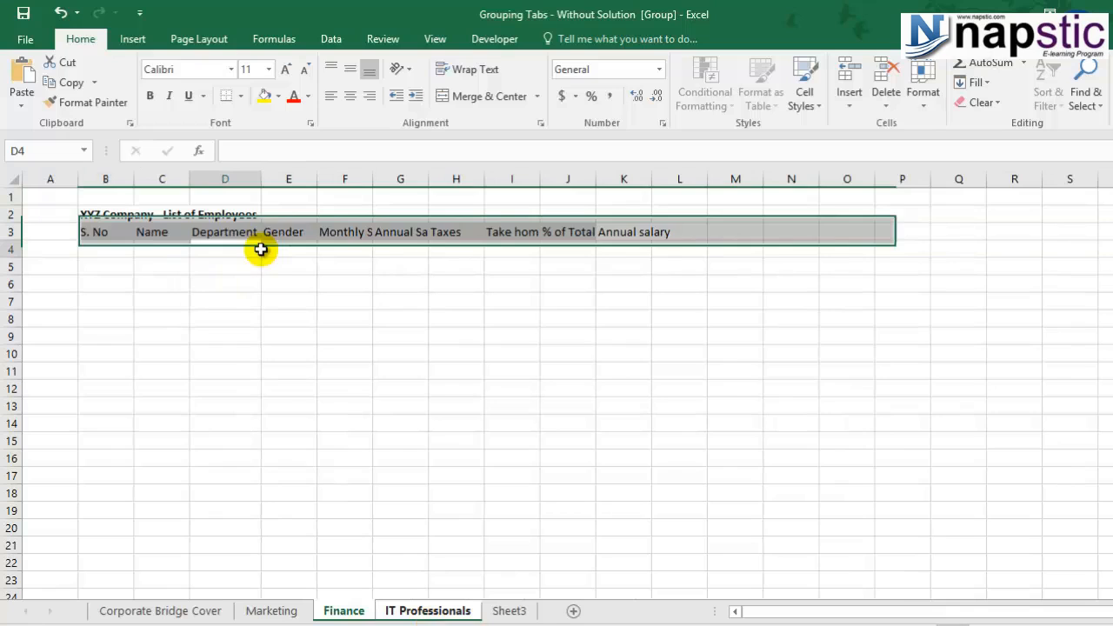
left_click(286, 247)
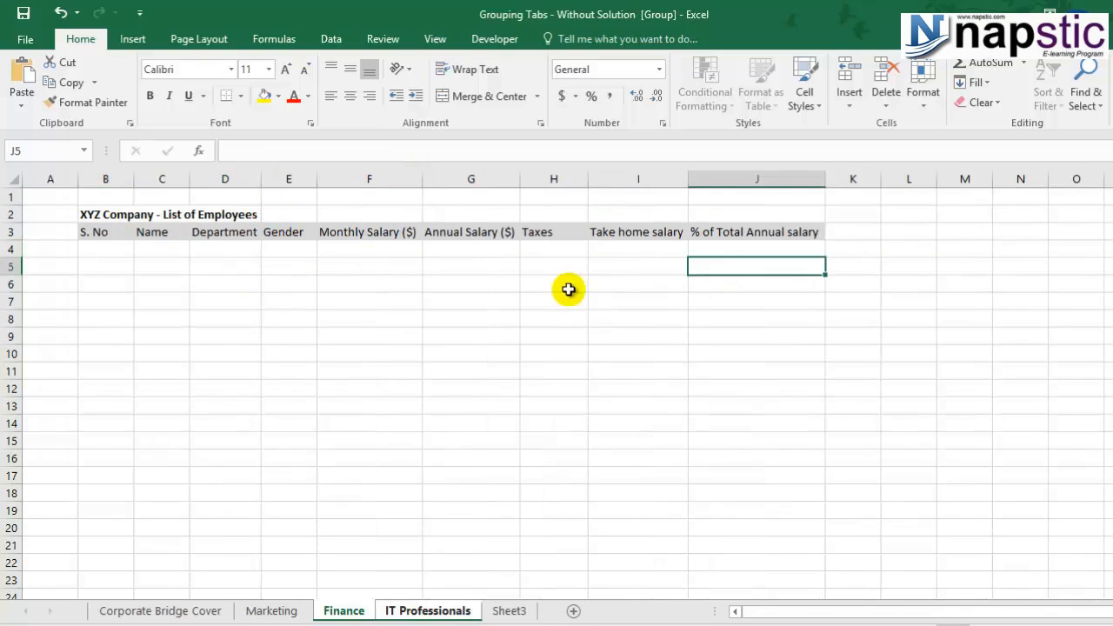
left_click(229, 278)
left_click(124, 256)
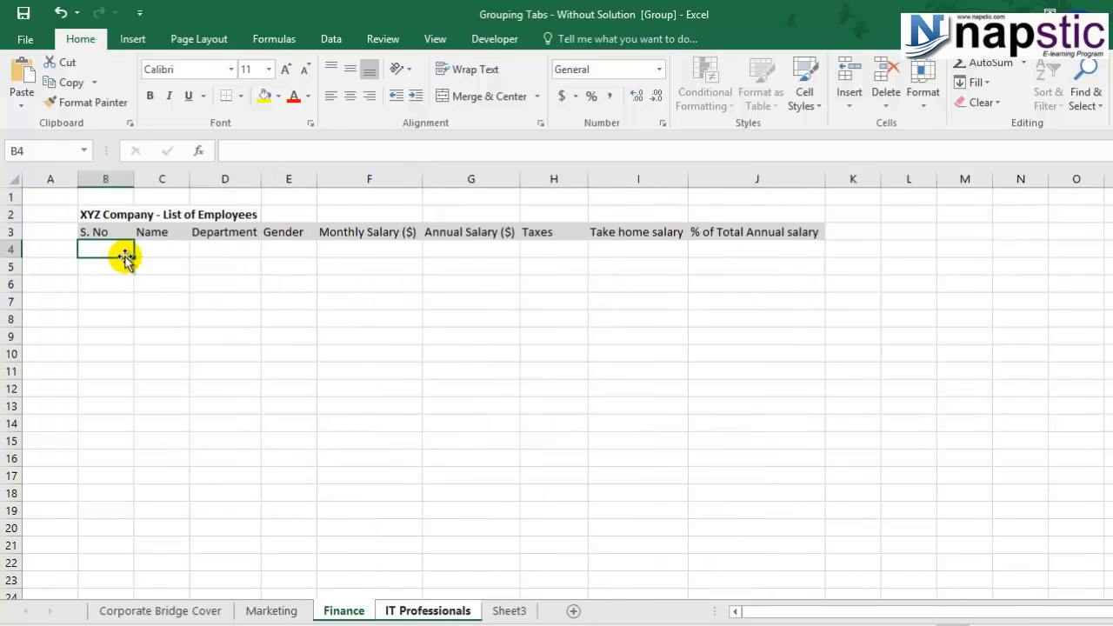
- Fill the title and header range B2:J3 with light red on the grouped Finance and IT Professionals sheets
left_click_drag(105, 235, 702, 218)
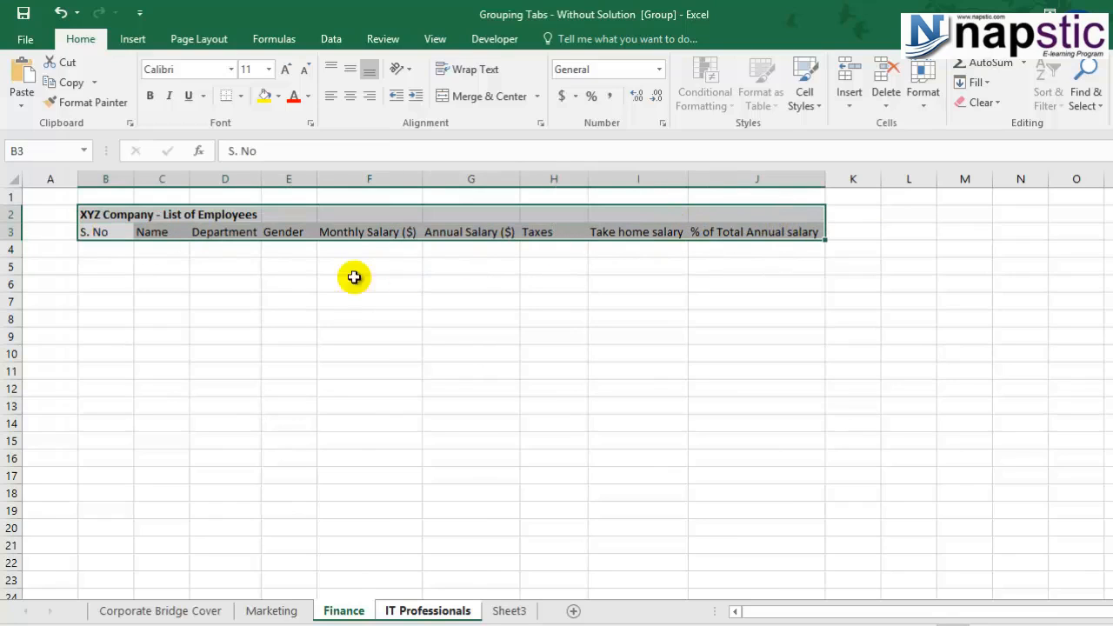
left_click(265, 96)
left_click(369, 283)
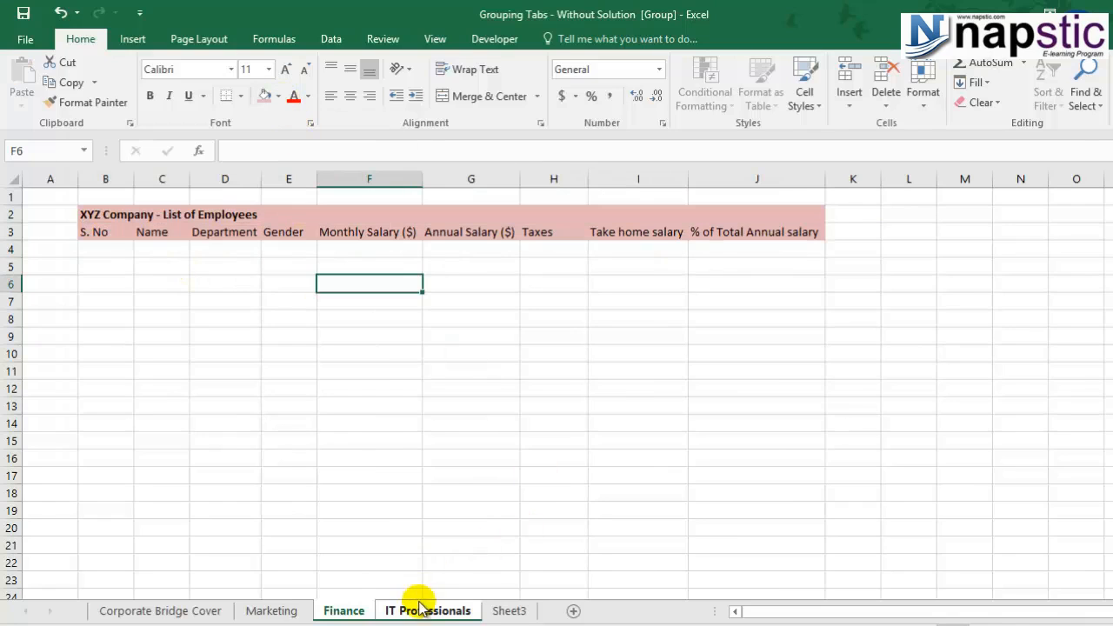
left_click(130, 281)
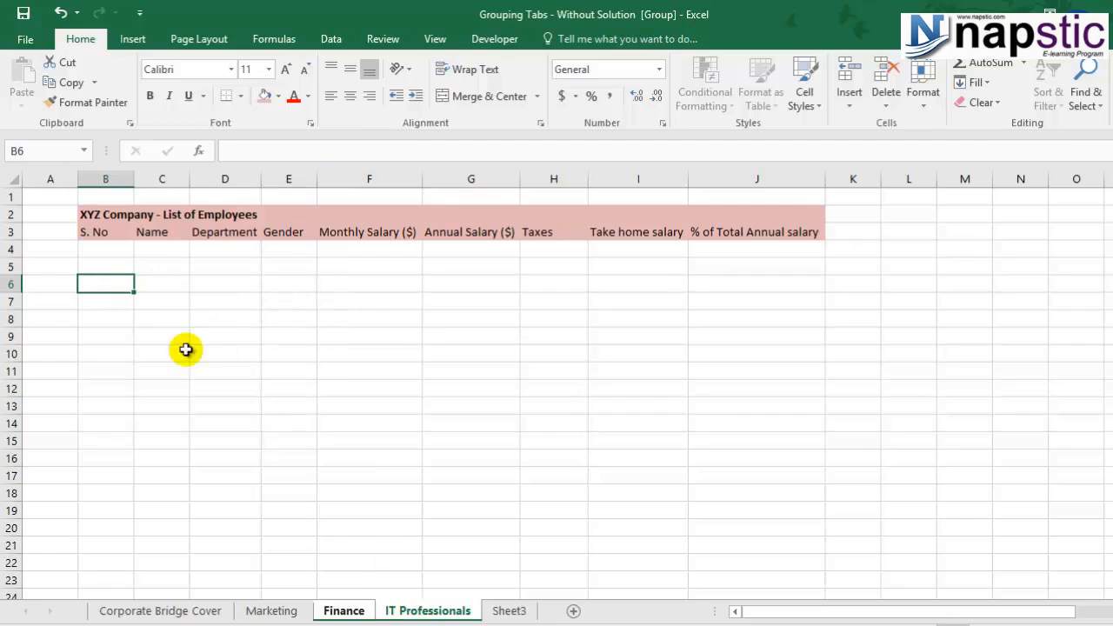
- Ungroup the Finance and IT Professionals sheets and check the formatted headers on each one
right_click(419, 614)
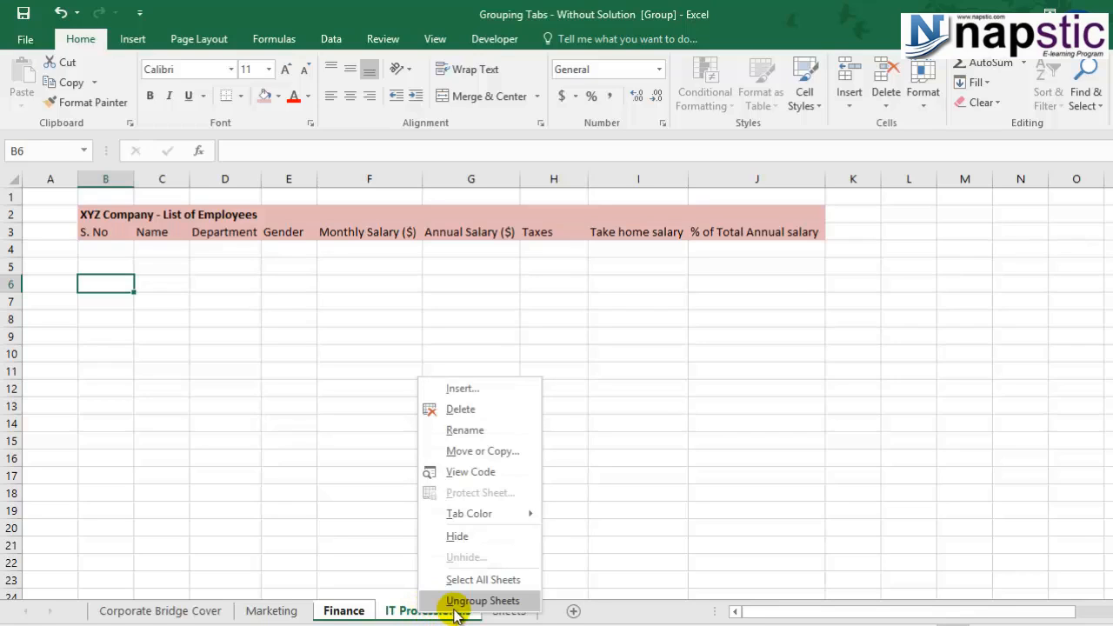
left_click(269, 343)
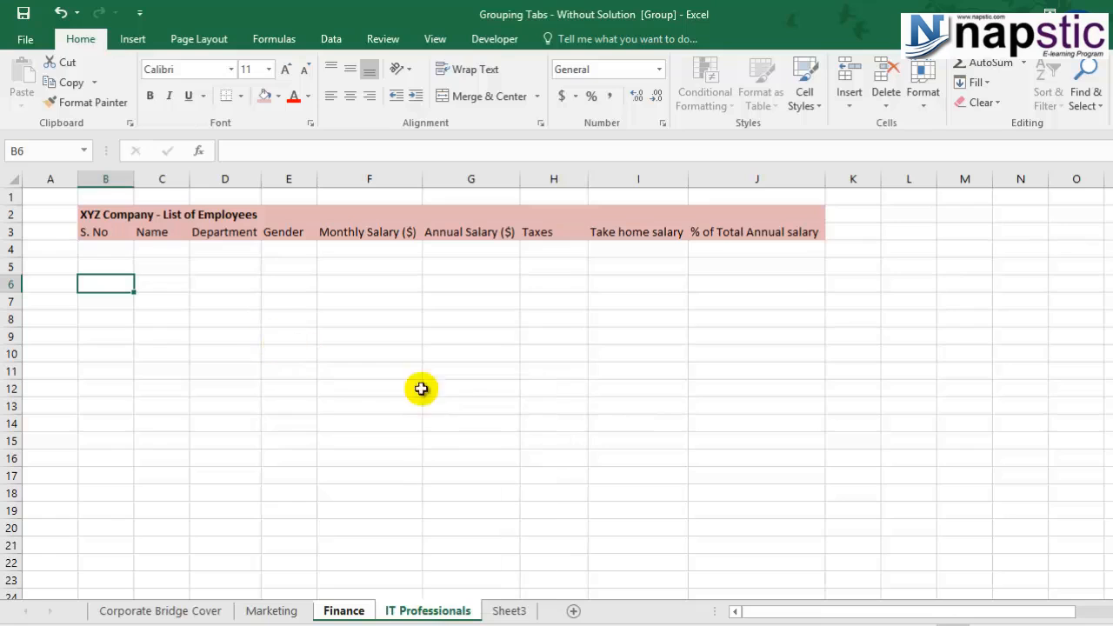
left_click(510, 612)
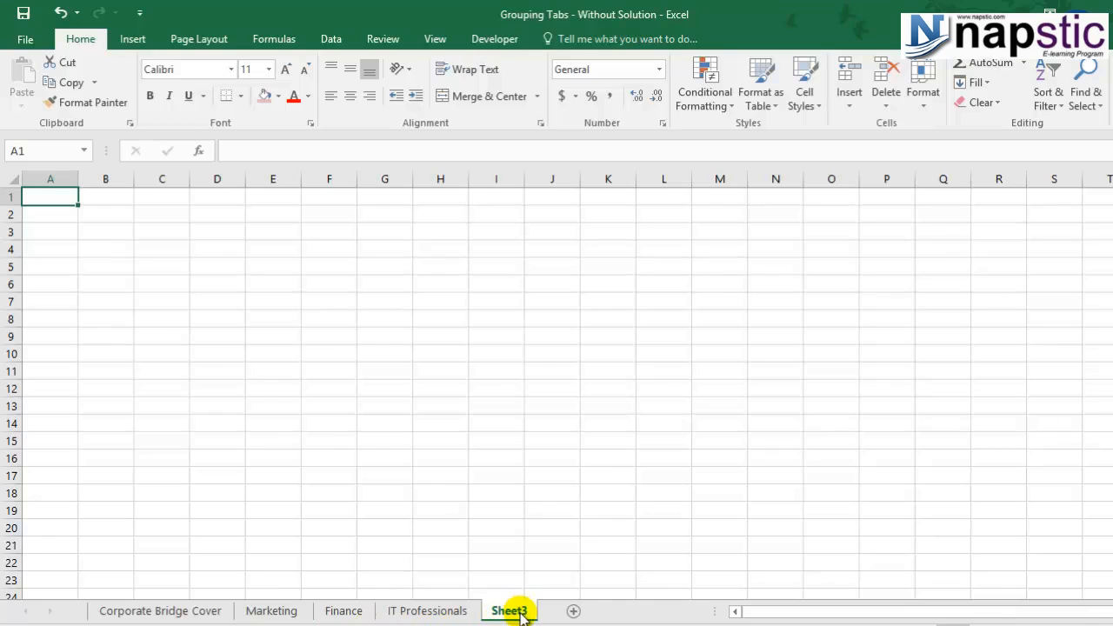
left_click(346, 612)
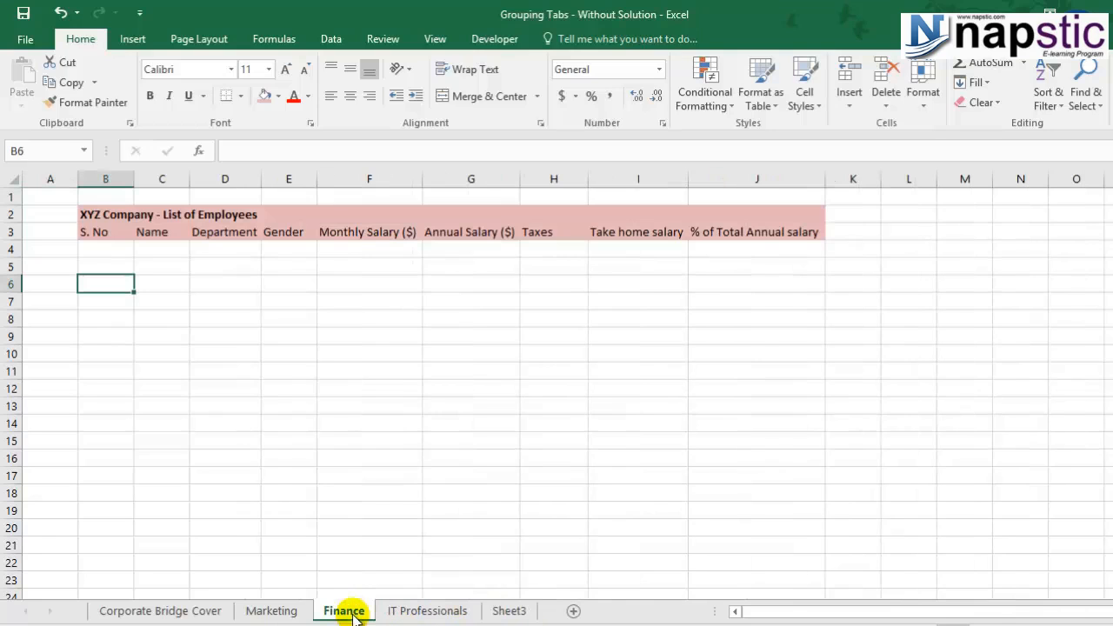
left_click(432, 609)
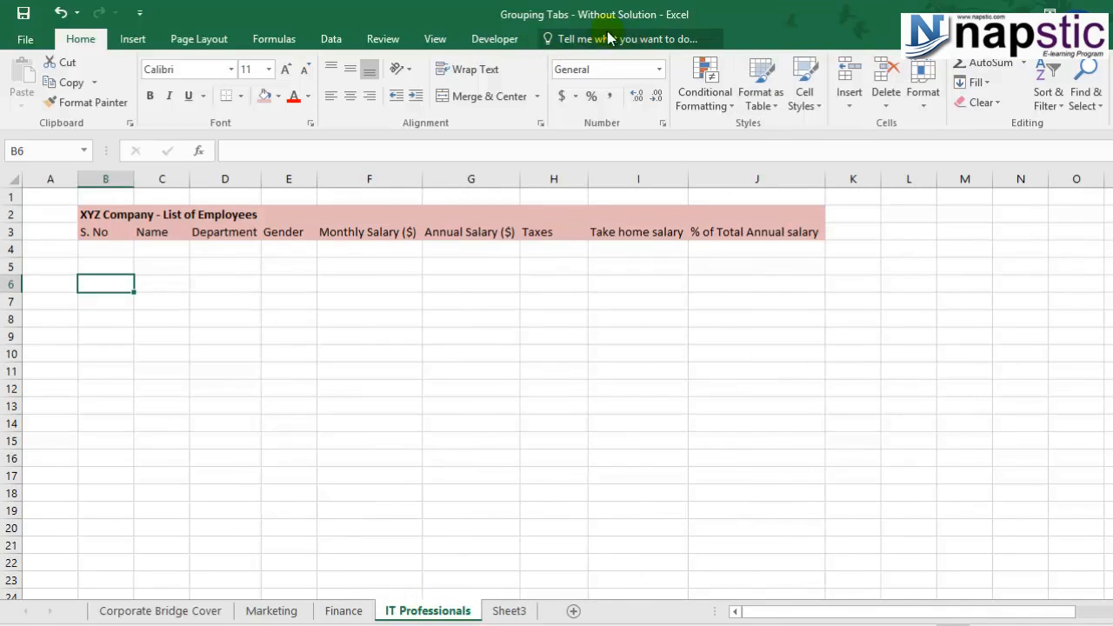
left_click(357, 611, "ctrl")
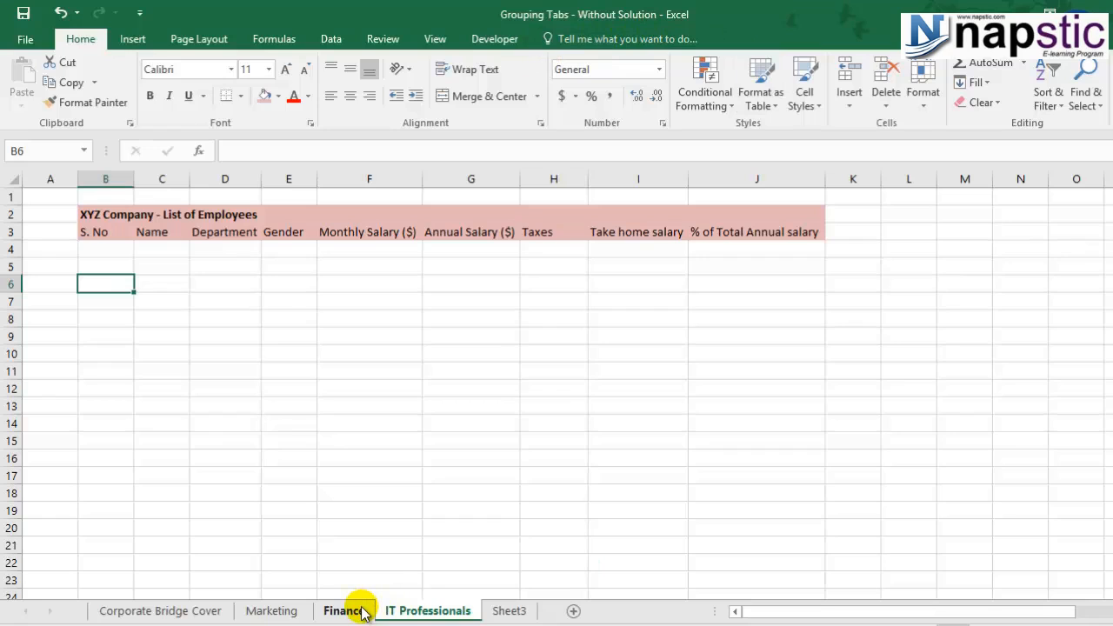
left_click(364, 613)
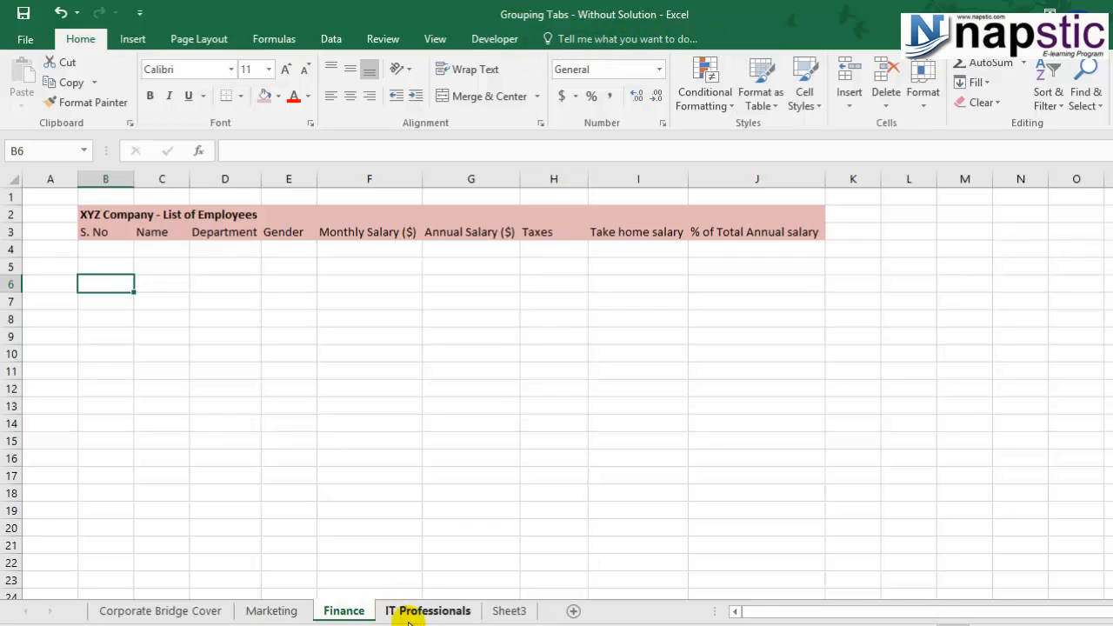
left_click(425, 611)
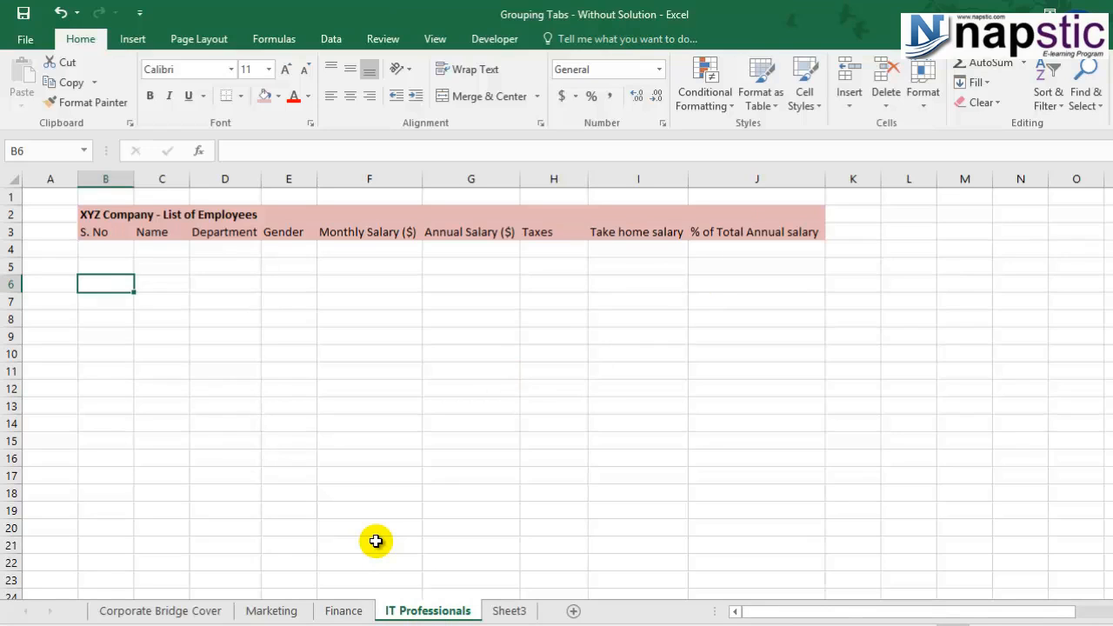
- Rename Sheet3 as Operations
left_click(509, 611)
double_click(508, 612)
type("Operations")
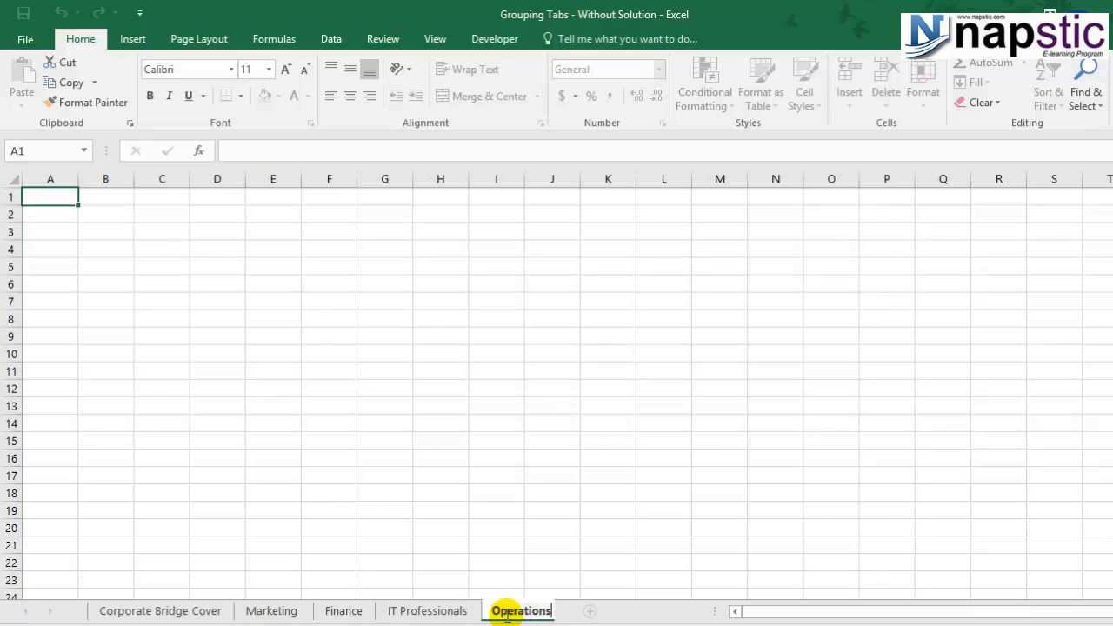
key("Return")
- Copy the title and header rows 2 and 3 from the IT Professionals sheet to row 2 of the Operations sheet
left_click(444, 610)
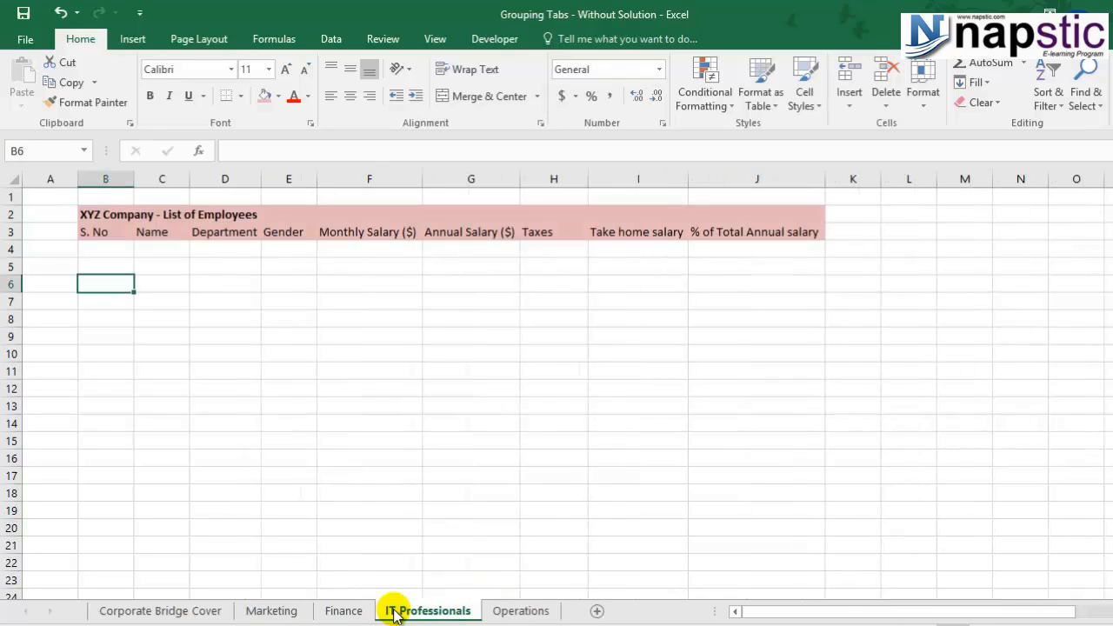
left_click_drag(11, 214, 12, 233)
key("ctrl+c")
left_click(521, 611)
key("ctrl+v")
left_click(405, 348)
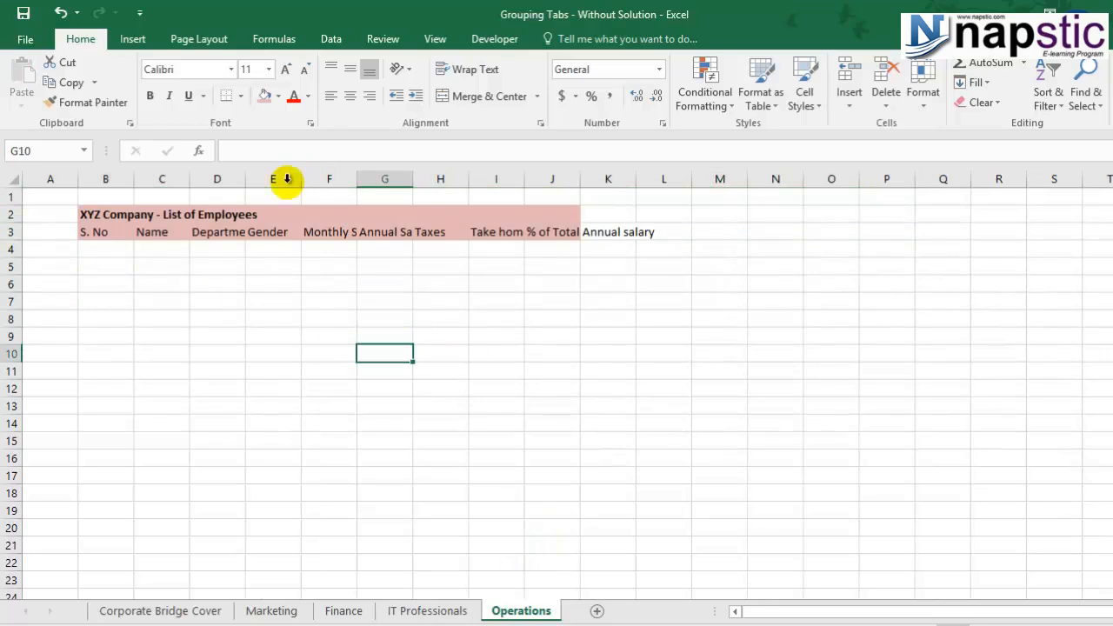
- Widen columns D, F, G, I and J of the Operations sheet to fit their header texts
double_click(245, 178)
double_click(374, 177)
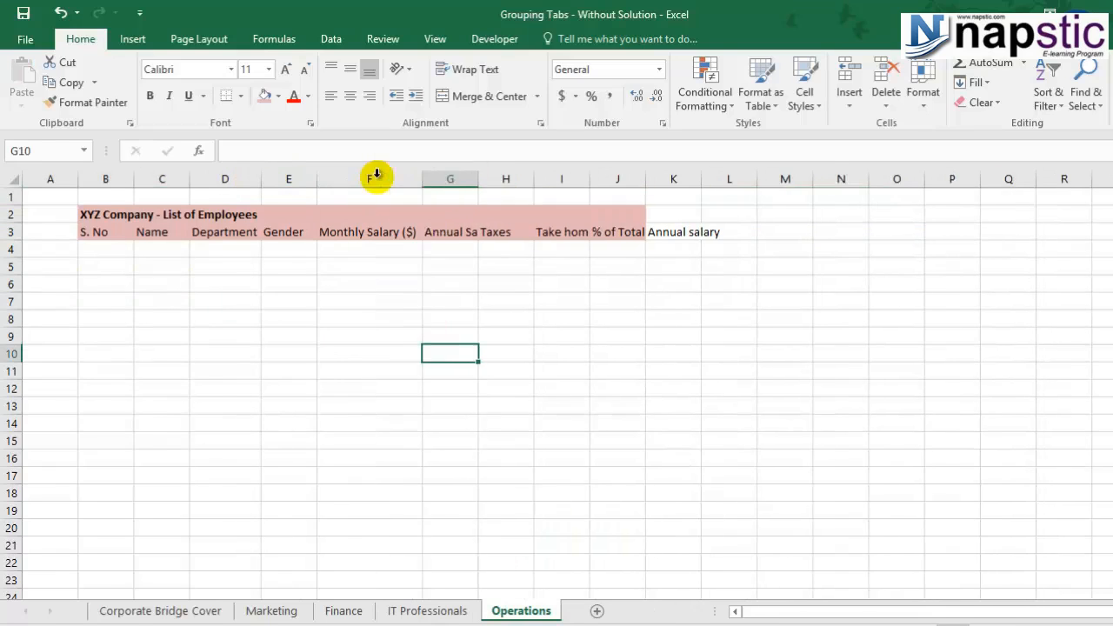
double_click(478, 179)
left_click(478, 179)
double_click(631, 179)
double_click(732, 179)
left_click(341, 317)
left_click(92, 227)
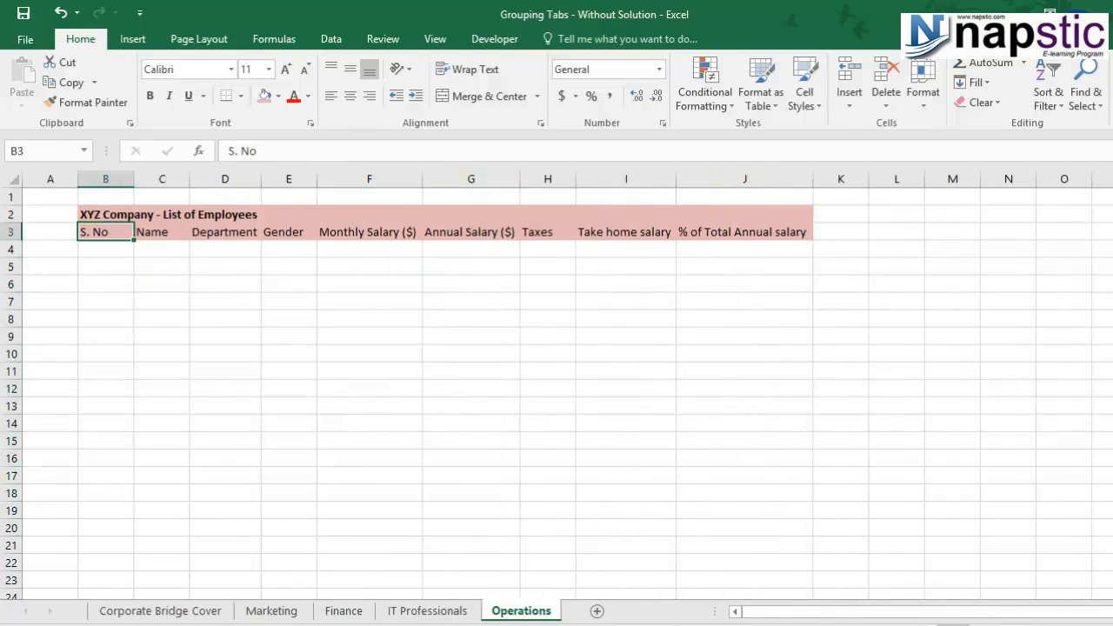
- Check the header rows on the Marketing, Finance, IT Professionals and Operations sheets, and view the Fill options
left_click(270, 611)
left_click(365, 611)
left_click(425, 611)
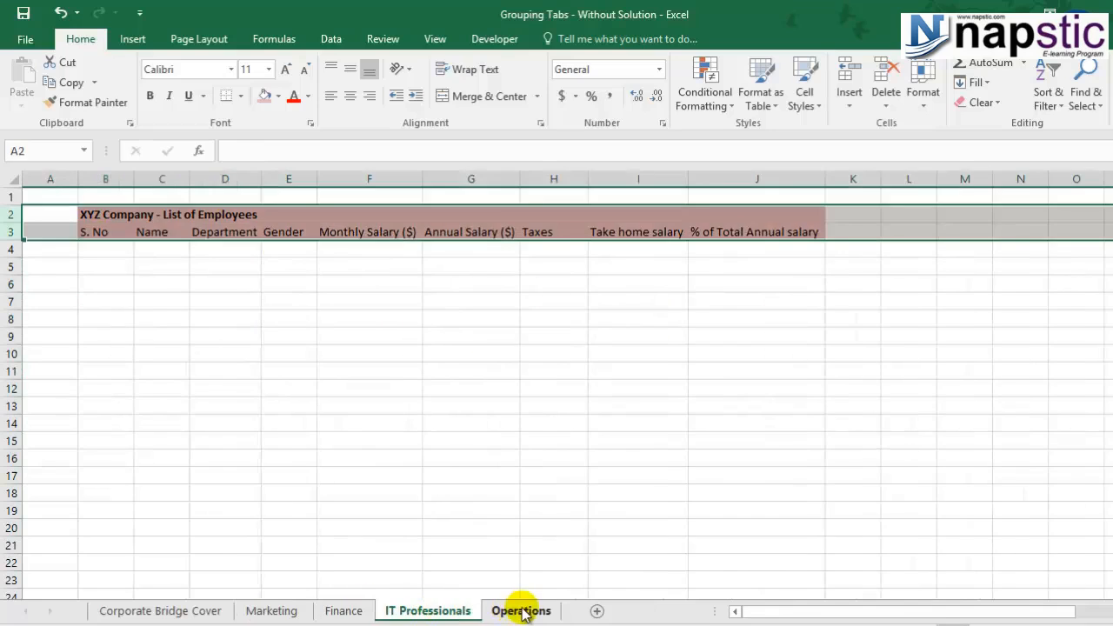
left_click(524, 610)
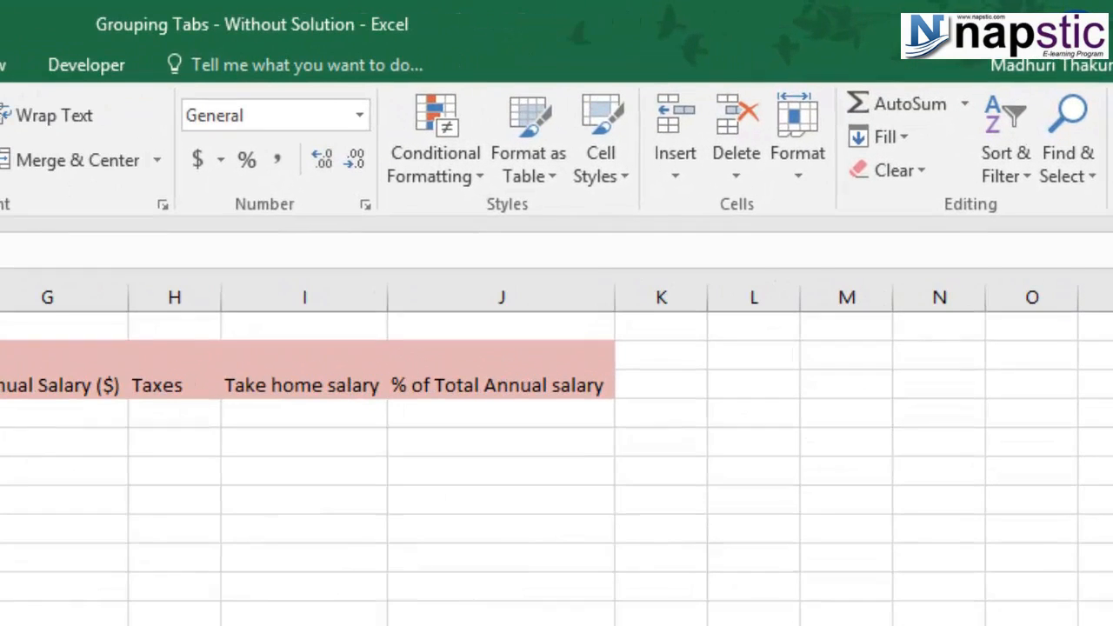
left_click(884, 135)
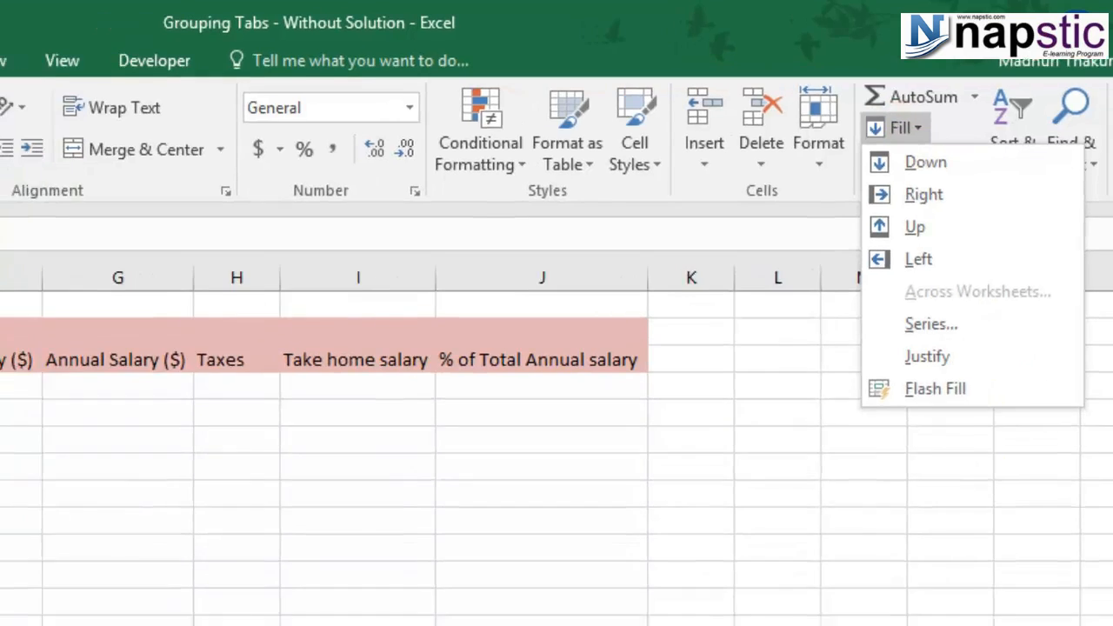
- Group the Marketing, Finance, IT Professionals and Operations sheets, starting from the Marketing sheet
left_click(275, 612)
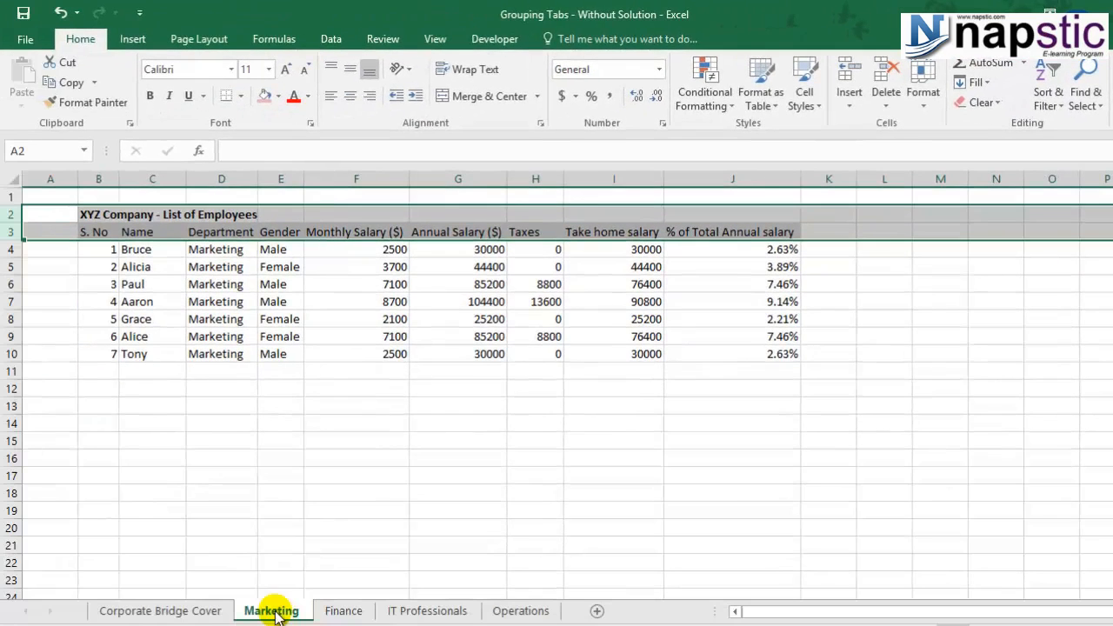
left_click(343, 610, "ctrl")
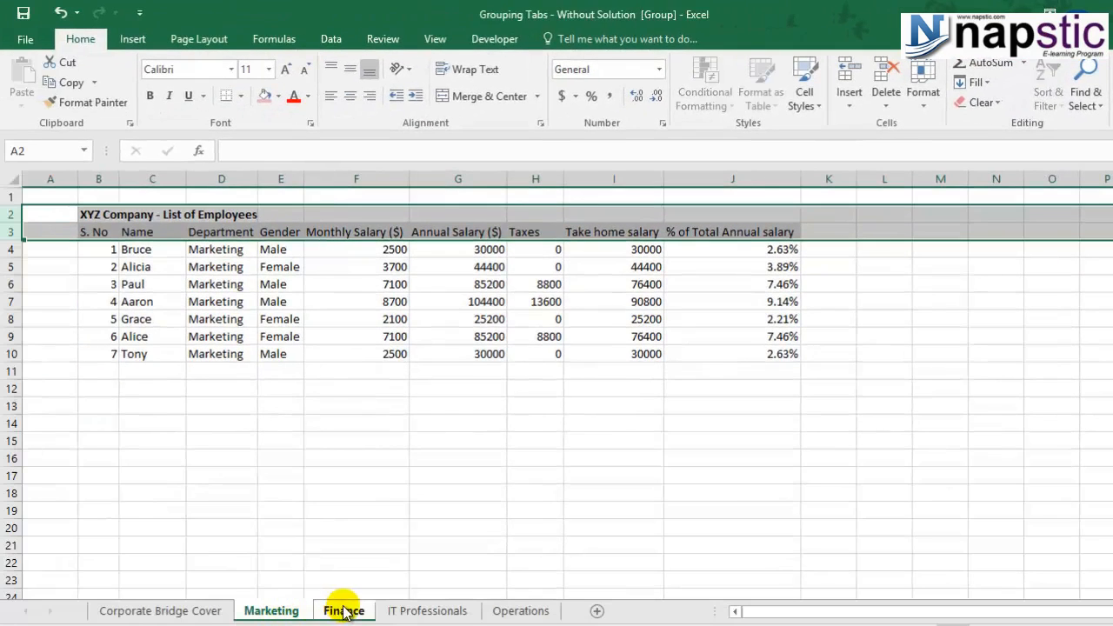
left_click(427, 611, "ctrl")
left_click(521, 610, "ctrl")
- Examine the All, Contents and Formats options for filling rows 2 and 3 across worksheets, and close them without filling
left_click(973, 82)
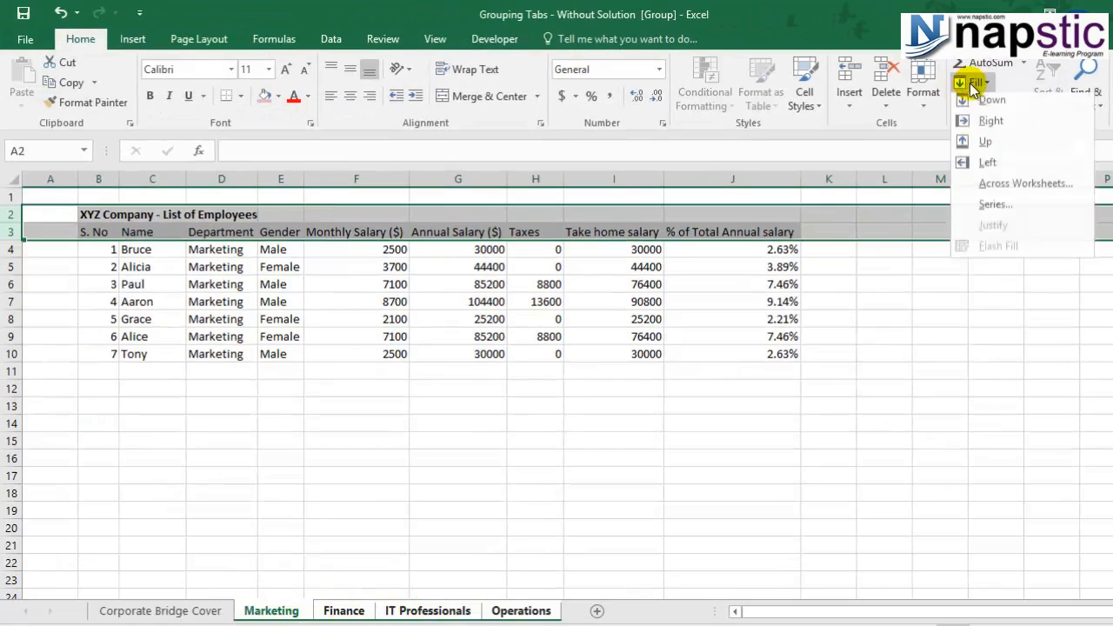
left_click(999, 184)
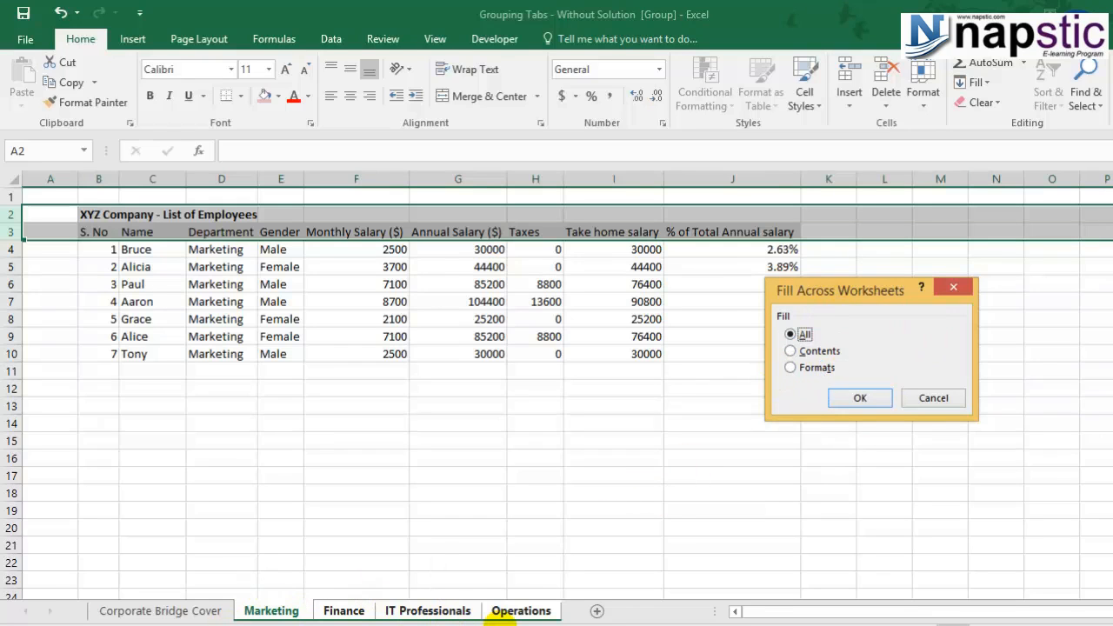
left_click(948, 286)
left_click(970, 82)
left_click(992, 180)
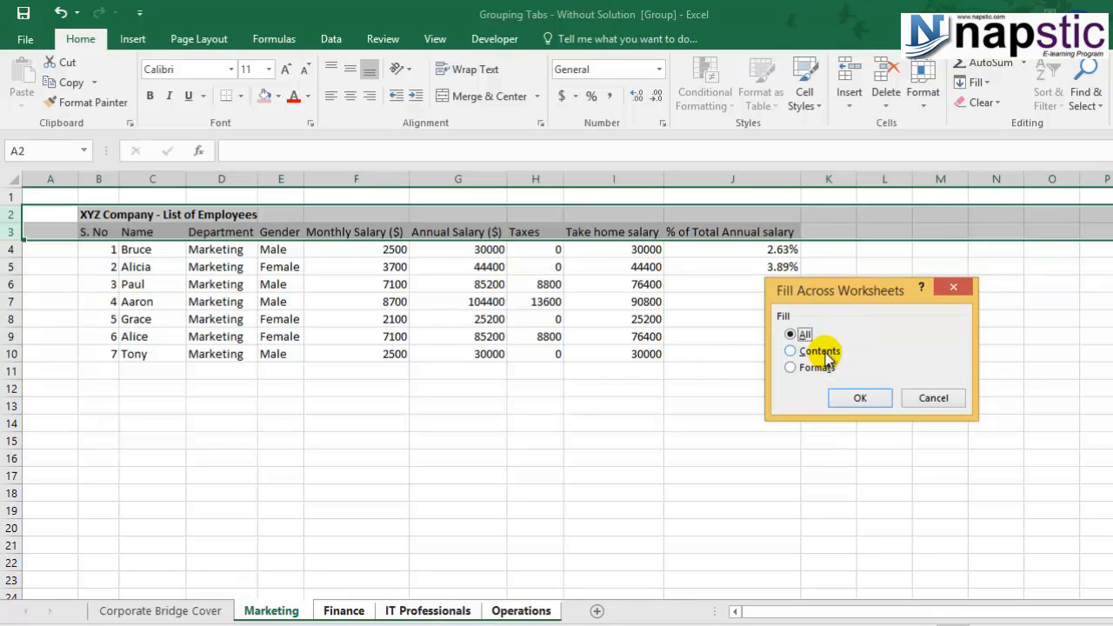
left_click(953, 287)
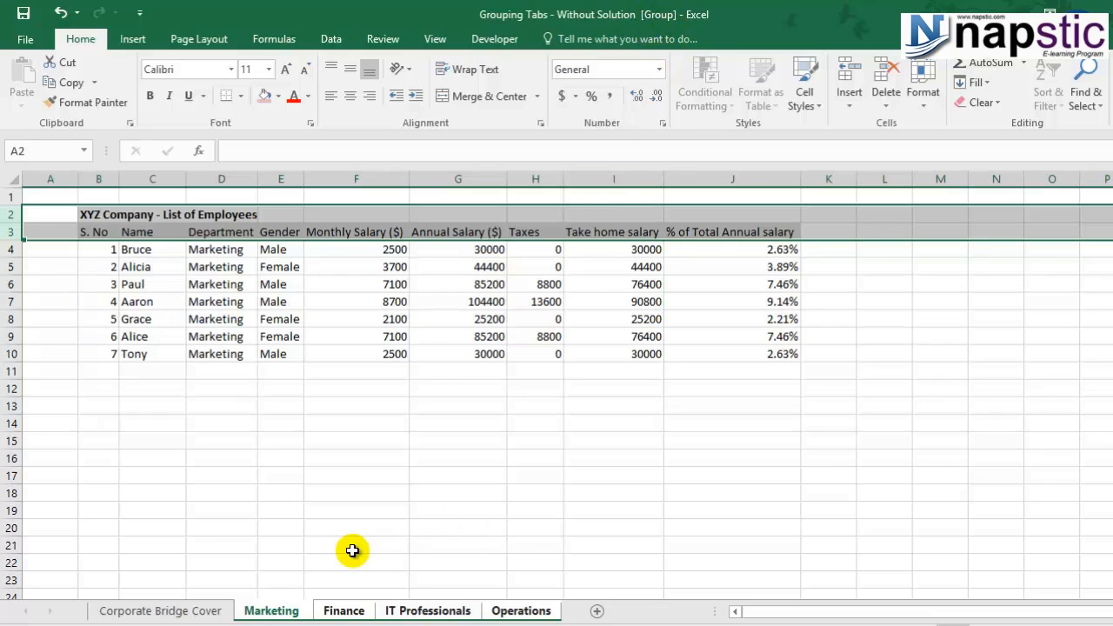
- Add the header Employee Grade in K3 of the grouped sheets with column K fitted to it, and check the other sheets
left_click(813, 232)
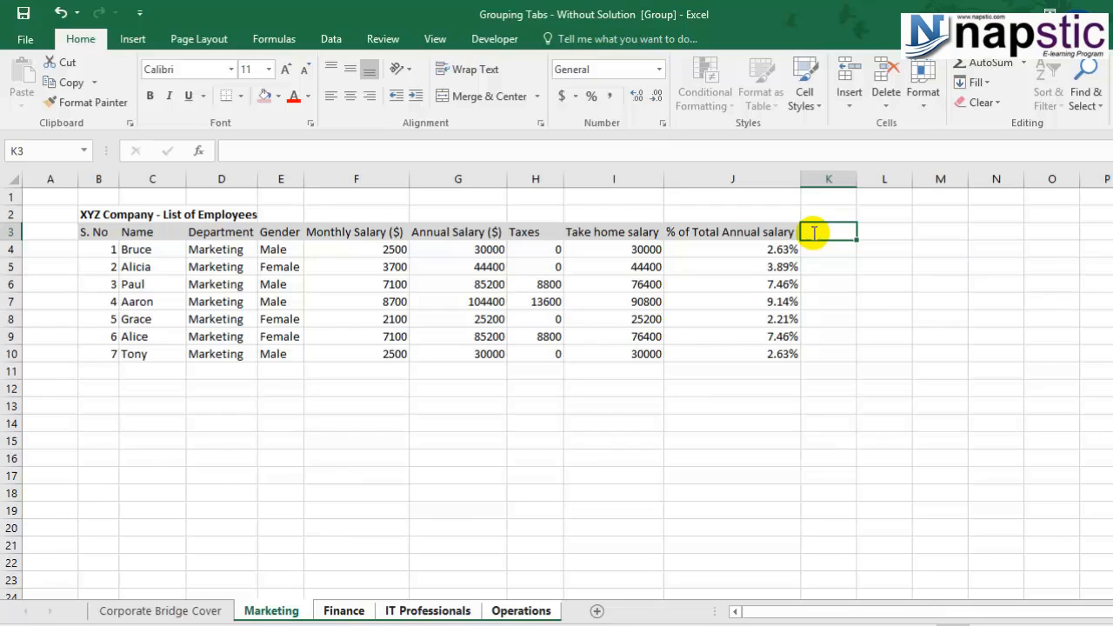
type("Employee Grade")
double_click(858, 179)
left_click(852, 180)
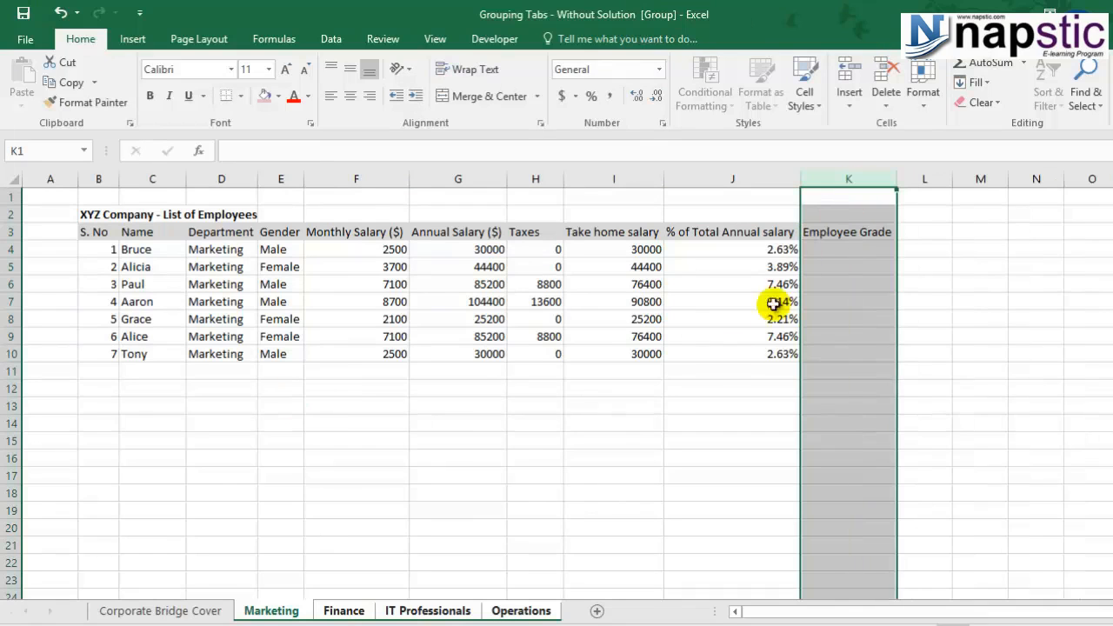
left_click(837, 236)
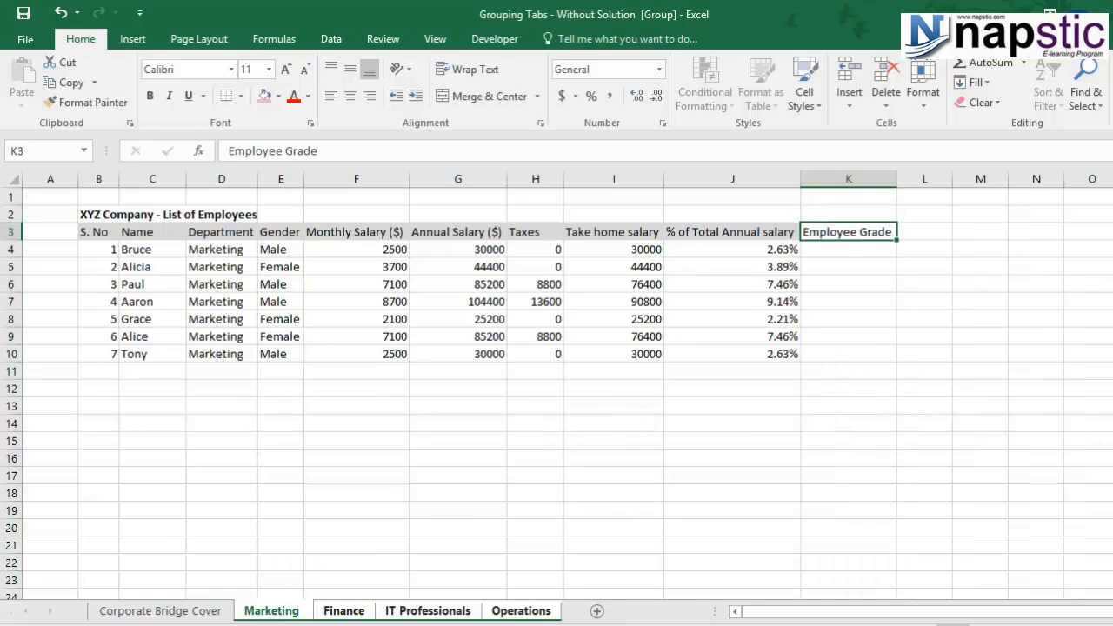
left_click(345, 610)
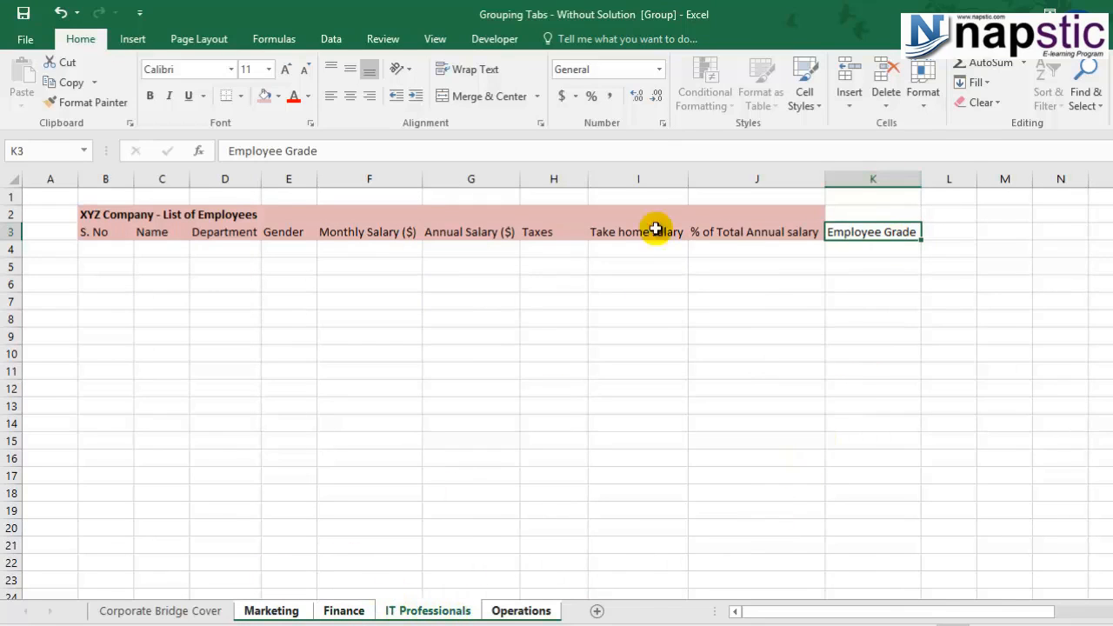
left_click(548, 611)
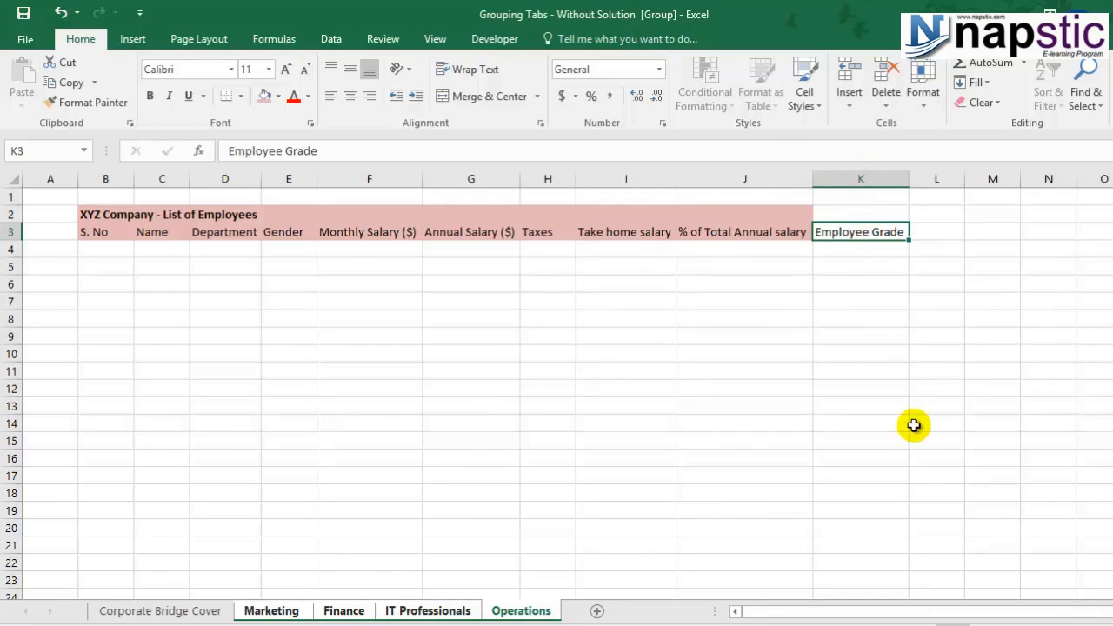
- Delete the Taxes column H across the grouped sheets from the Marketing sheet, and check the result on each sheet
left_click(271, 610)
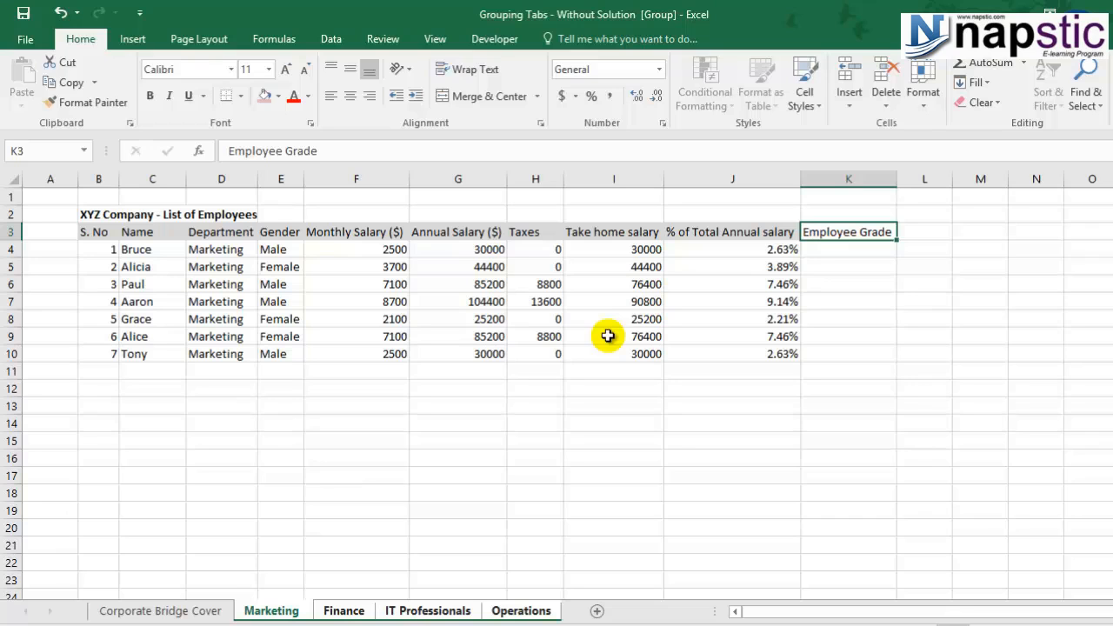
left_click(564, 178)
left_click(536, 178)
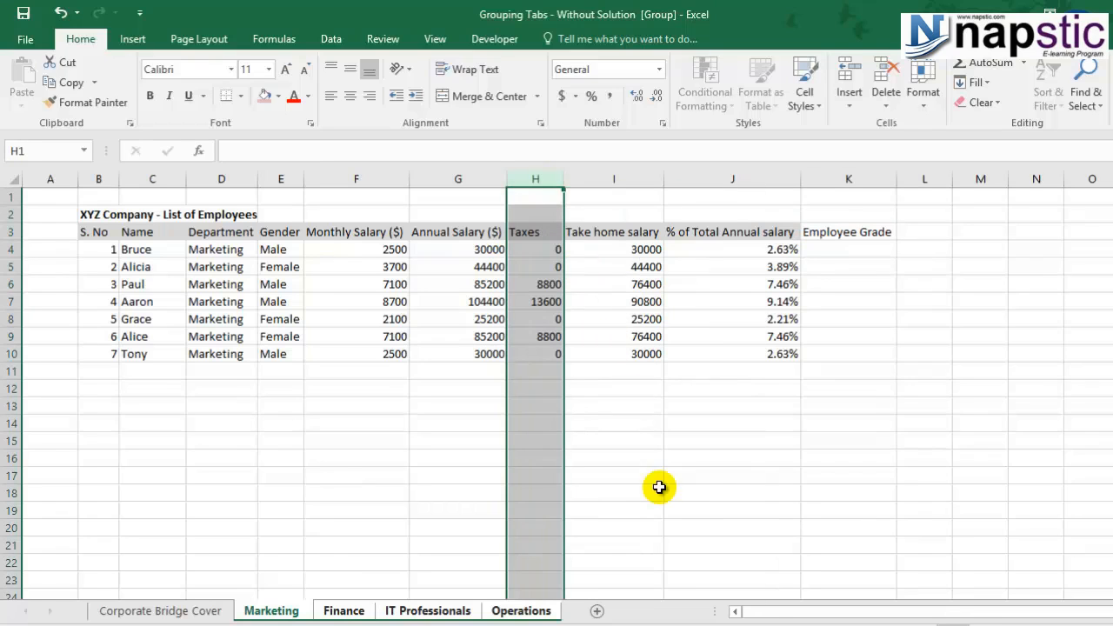
right_click(541, 228)
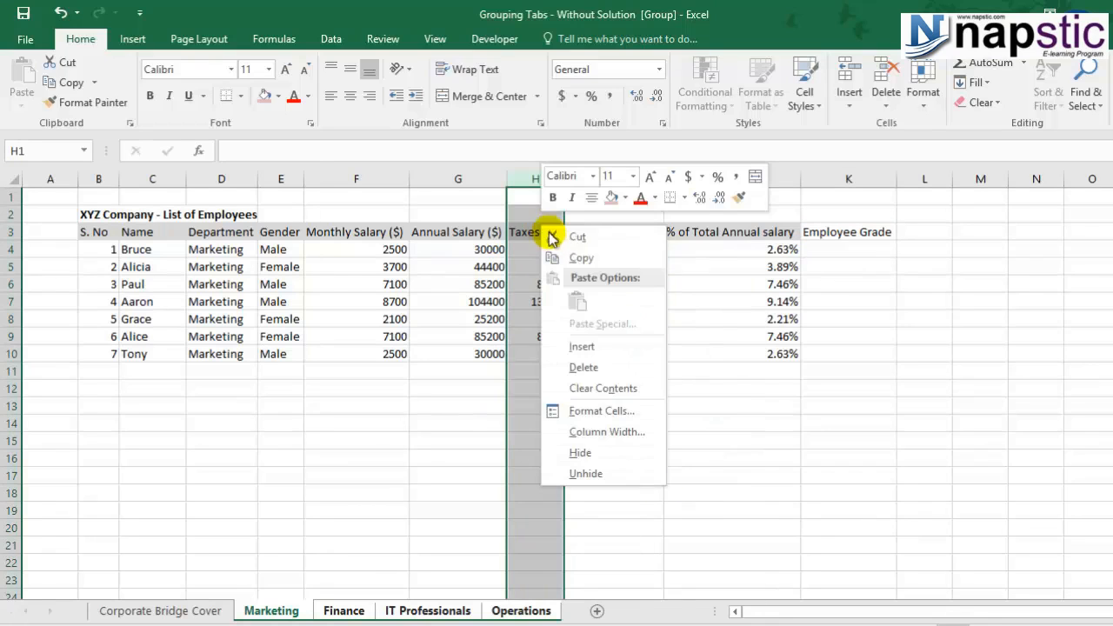
left_click(583, 367)
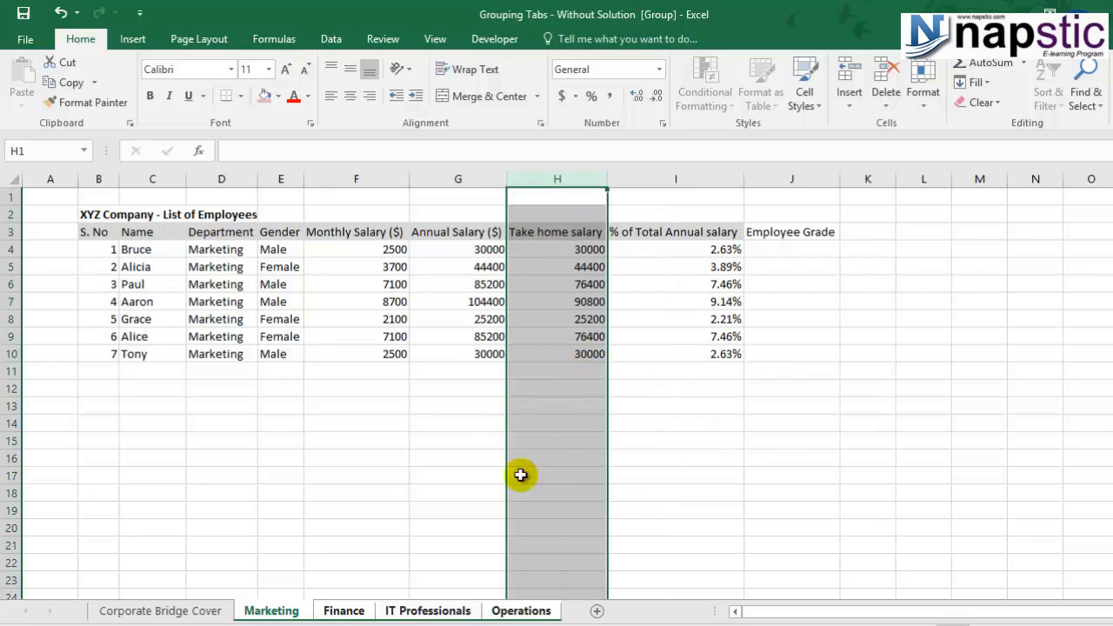
left_click(341, 606)
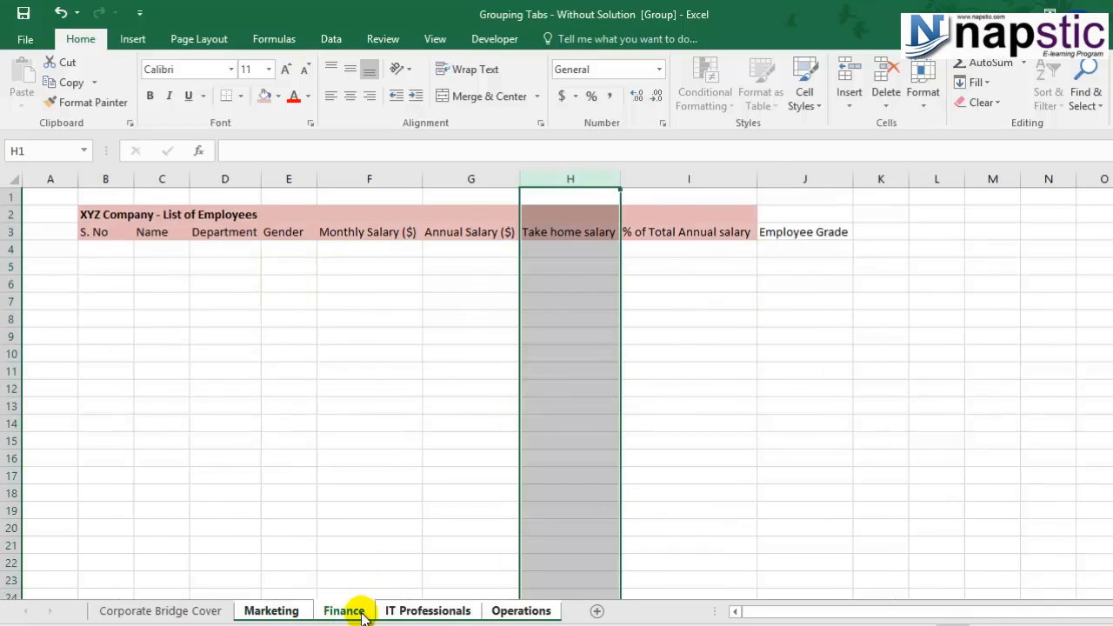
left_click(414, 612)
left_click(517, 611)
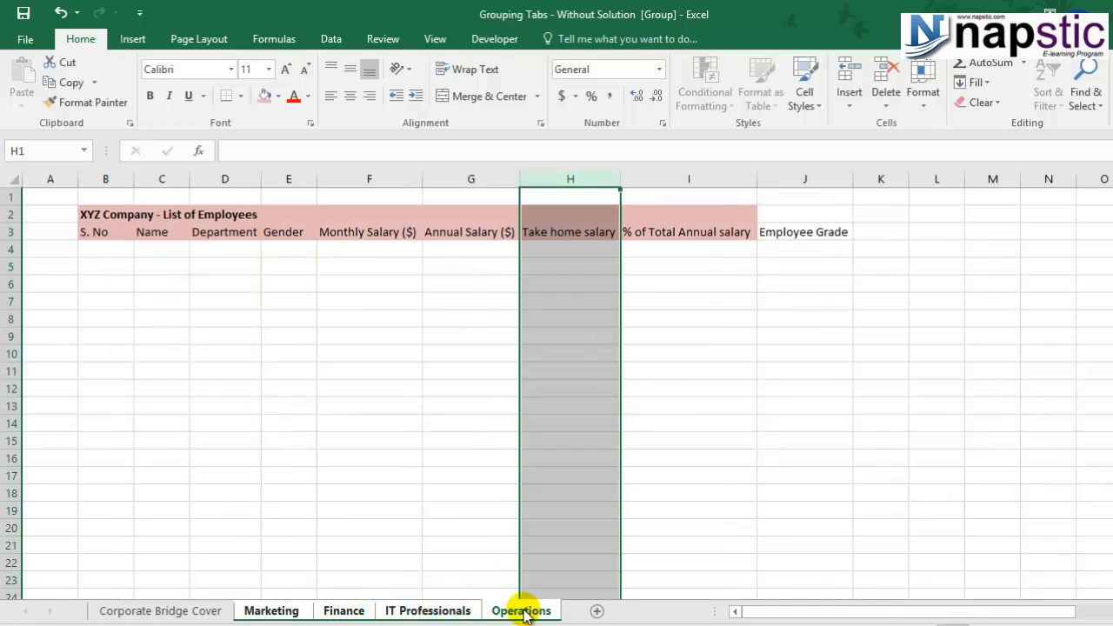
left_click(279, 610)
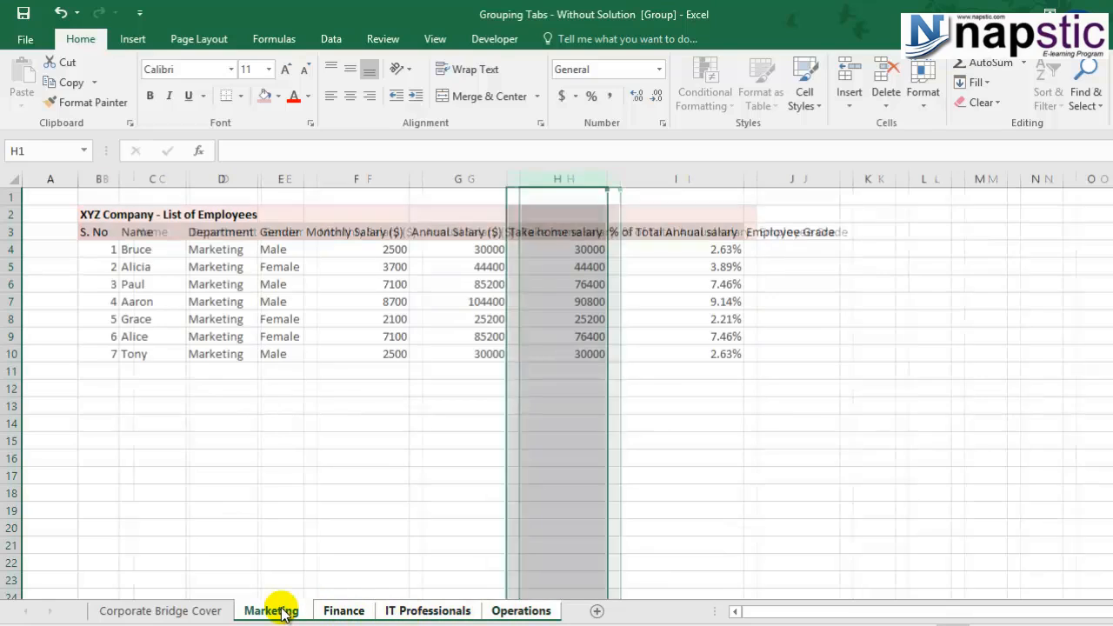